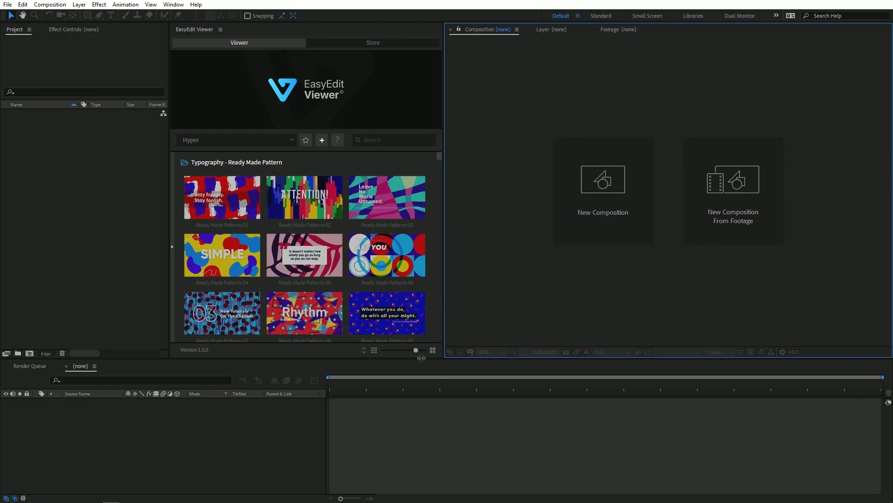
Try out smaller thumbnail sizes for the template previews in the EasyEdit Viewer and restore the large thumbnails
{"action": "left_click", "coordinate": [377, 351]}
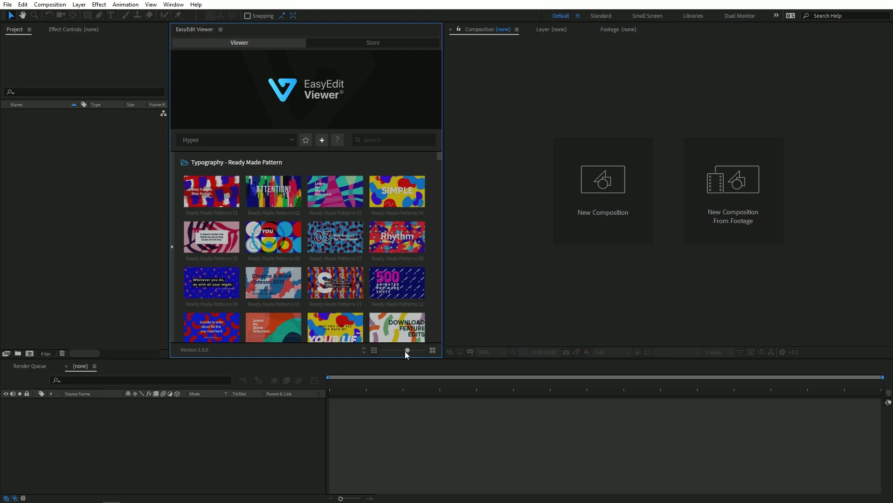
{"action": "left_click_drag", "start_coordinate": [405, 351], "coordinate": [398, 351]}
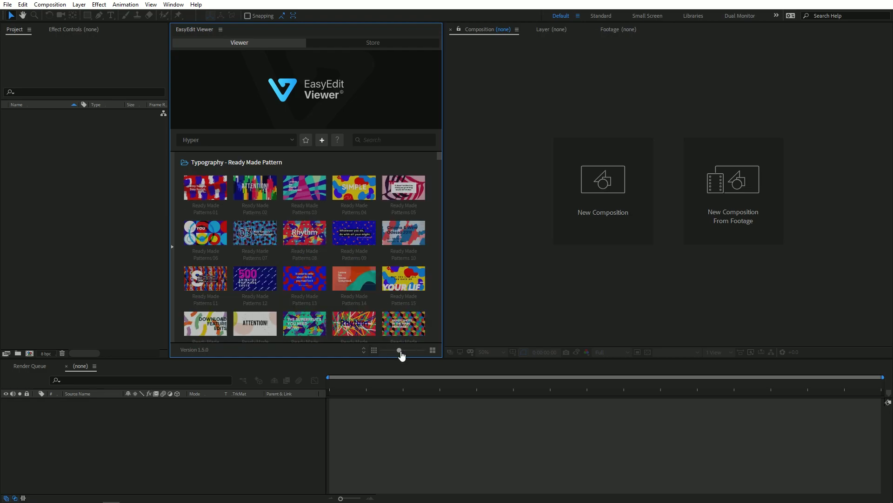
{"action": "left_click", "coordinate": [432, 351]}
{"action": "left_click", "coordinate": [432, 351]}
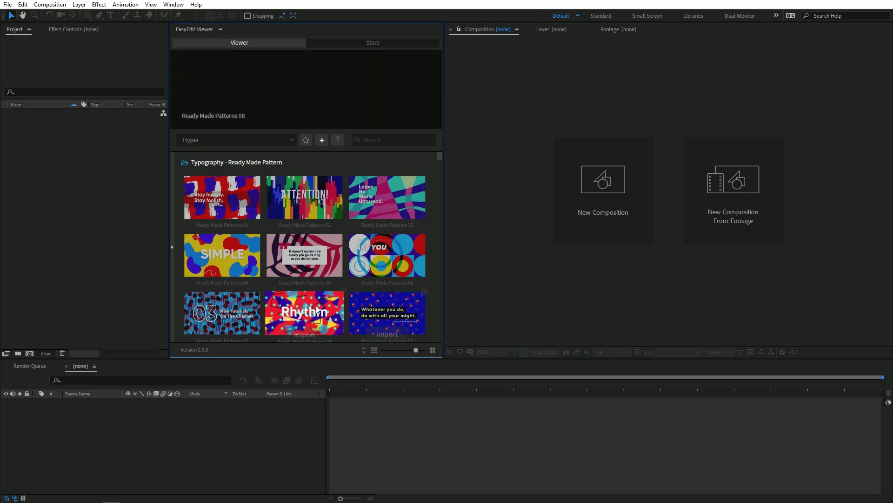
Preview the Ready Made Pattern typography templates and look through the template list
{"action": "mouse_move", "coordinate": [256, 189]}
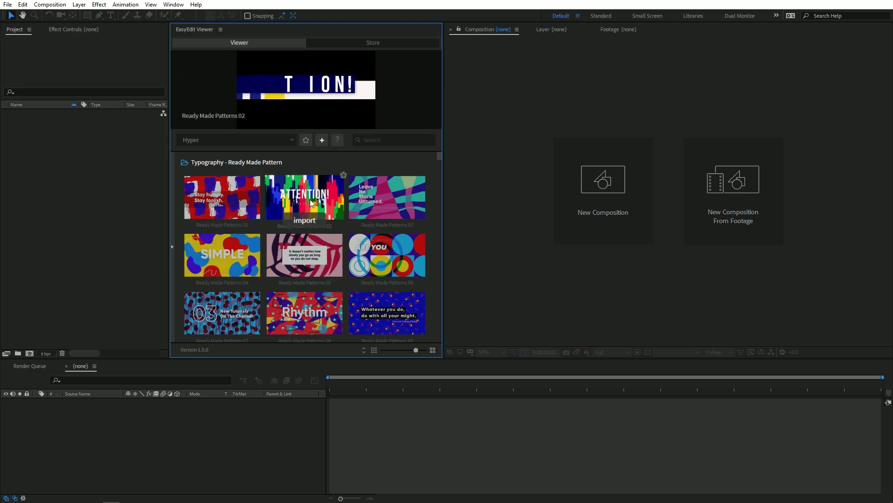
{"action": "mouse_move", "coordinate": [386, 199]}
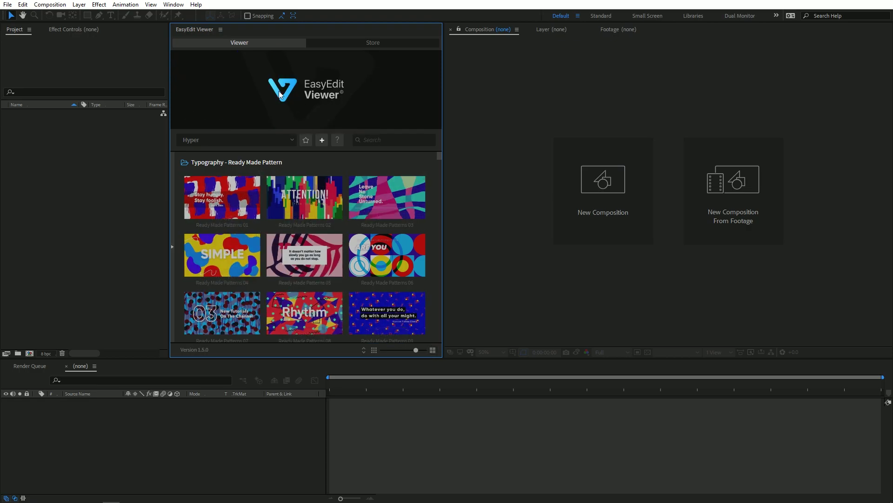
{"action": "mouse_move", "coordinate": [250, 251]}
{"action": "scroll", "coordinate": [333, 275], "scroll_direction": "down", "scroll_amount": 10}
{"action": "mouse_move", "coordinate": [333, 275]}
{"action": "scroll", "coordinate": [333, 275], "scroll_direction": "up", "scroll_amount": 10}
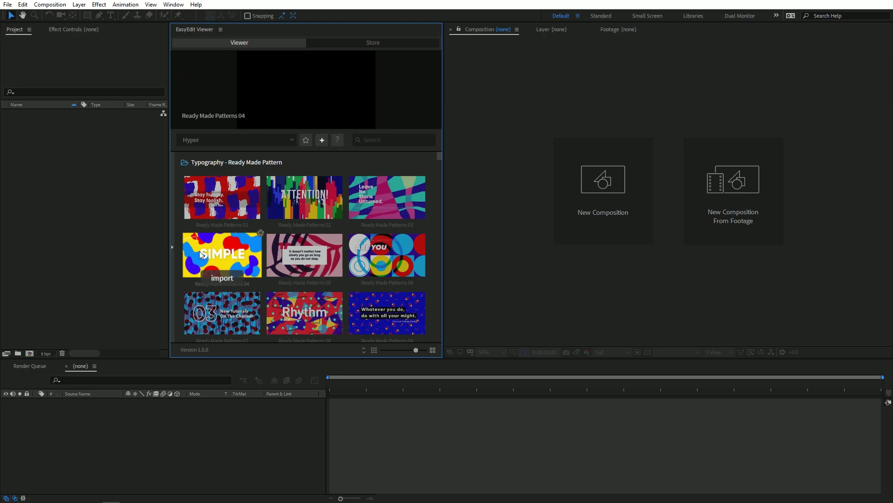
Expand the Hyper pack's category list, look through it and open the Gradient Simple backgrounds
{"action": "left_click", "coordinate": [173, 246]}
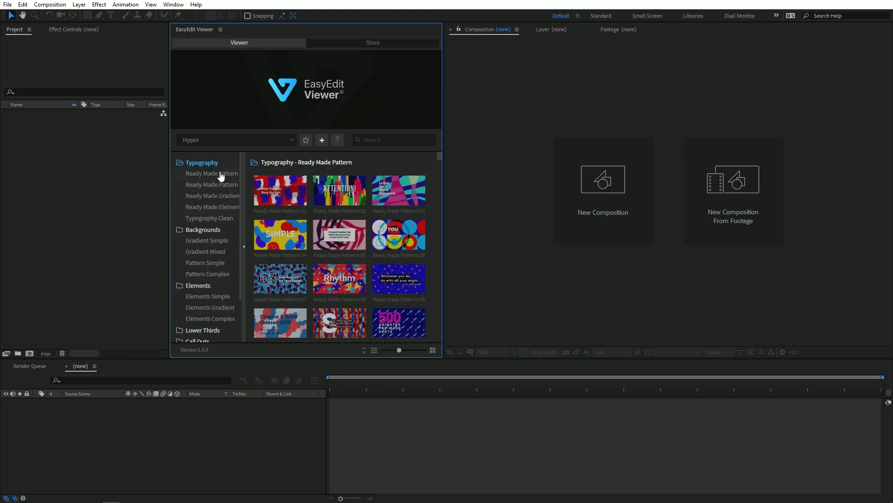
{"action": "scroll", "coordinate": [213, 303], "scroll_direction": "down", "scroll_amount": 3}
{"action": "scroll", "coordinate": [213, 288], "scroll_direction": "up", "scroll_amount": 3}
{"action": "scroll", "coordinate": [201, 254], "scroll_direction": "down", "scroll_amount": 3}
{"action": "scroll", "coordinate": [204, 263], "scroll_direction": "up", "scroll_amount": 3}
{"action": "left_click", "coordinate": [208, 241]}
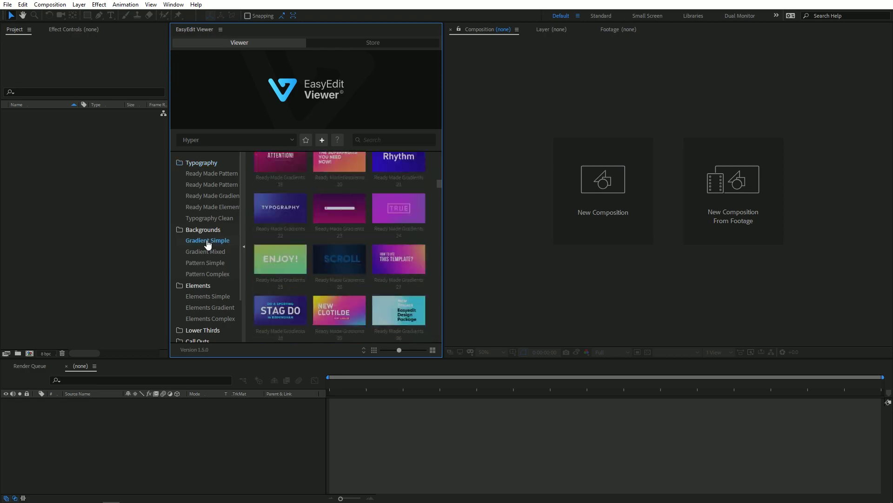
Look through the templates in other categories and return to the Typography category
{"action": "scroll", "coordinate": [354, 227], "scroll_direction": "up", "scroll_amount": 5}
{"action": "scroll", "coordinate": [352, 230], "scroll_direction": "up", "scroll_amount": 10}
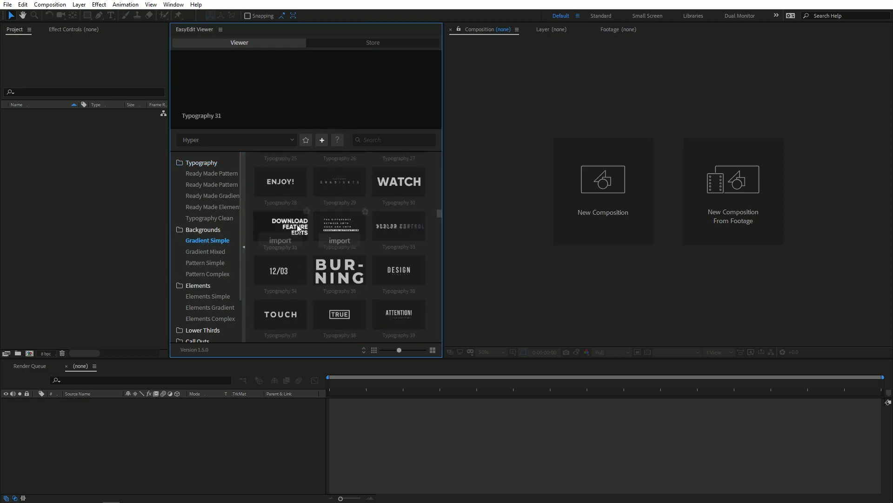
{"action": "left_click", "coordinate": [201, 195]}
{"action": "scroll", "coordinate": [328, 252], "scroll_direction": "down", "scroll_amount": 10}
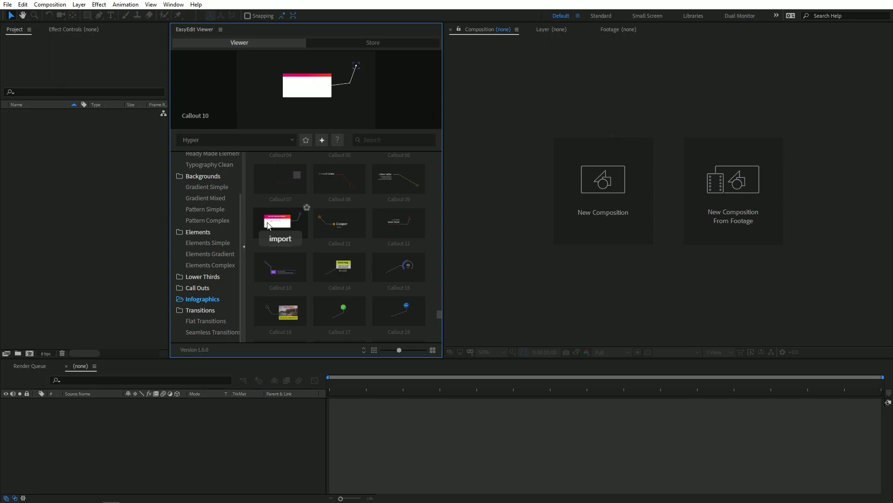
{"action": "scroll", "coordinate": [202, 221], "scroll_direction": "up", "scroll_amount": 2}
{"action": "left_click", "coordinate": [201, 162]}
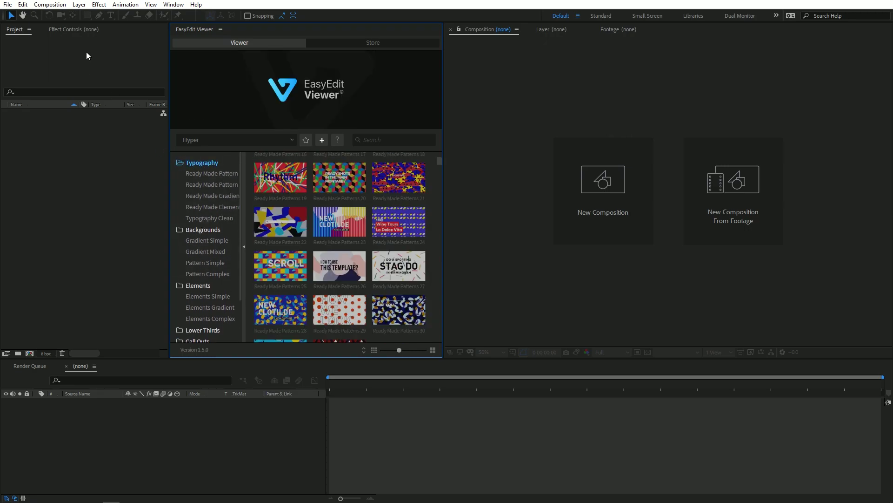
Create a new composition named Test with the HDTV 1080 29.97 preset
{"action": "left_click", "coordinate": [50, 4]}
{"action": "left_click", "coordinate": [60, 16]}
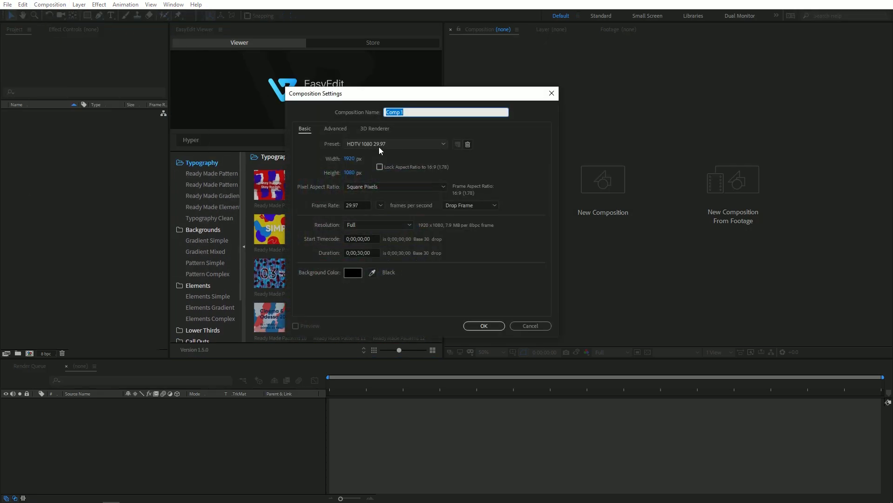
{"action": "type", "text": "Test"}
{"action": "left_click", "coordinate": [401, 146]}
{"action": "left_click", "coordinate": [373, 392]}
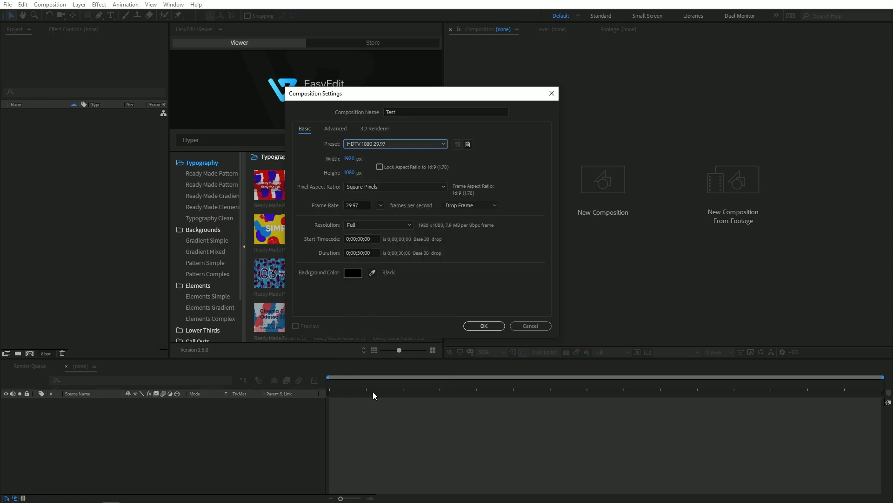
{"action": "left_click", "coordinate": [484, 326]}
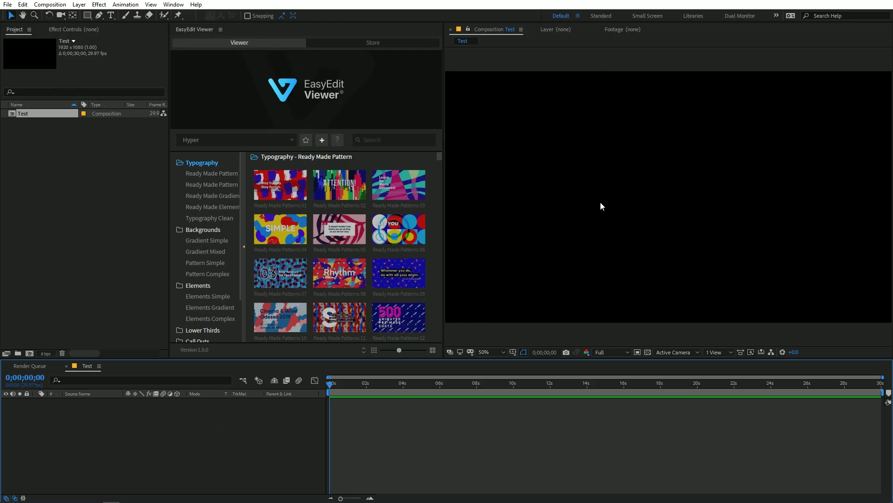
Import the Ready Made Patterns 05 typography template into the Test composition
{"action": "mouse_move", "coordinate": [339, 209]}
{"action": "mouse_move", "coordinate": [339, 249]}
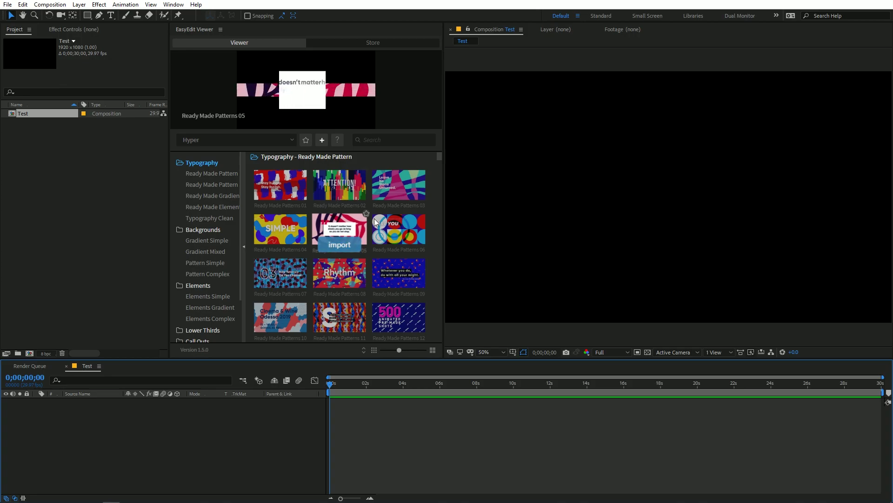
{"action": "scroll", "coordinate": [337, 252], "scroll_direction": "up", "scroll_amount": 1}
{"action": "left_click", "coordinate": [334, 251]}
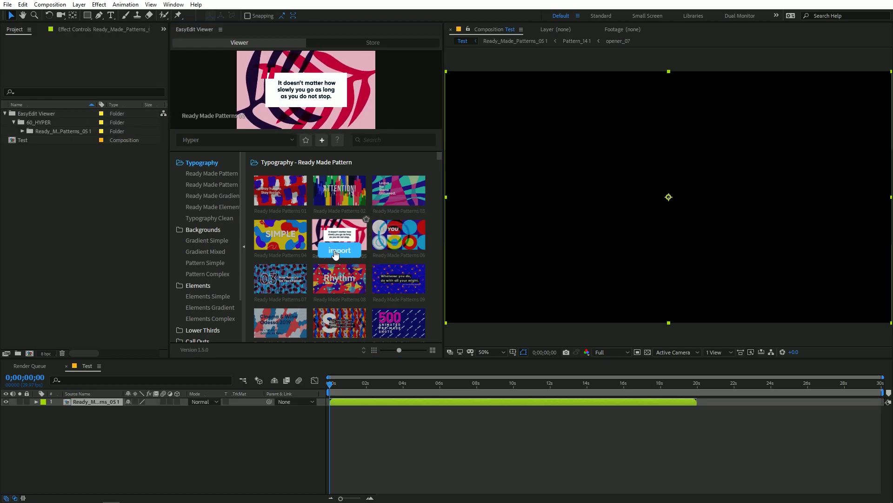
Deselect the imported layer and play back the template's animation in the Test composition
{"action": "left_click", "coordinate": [365, 446]}
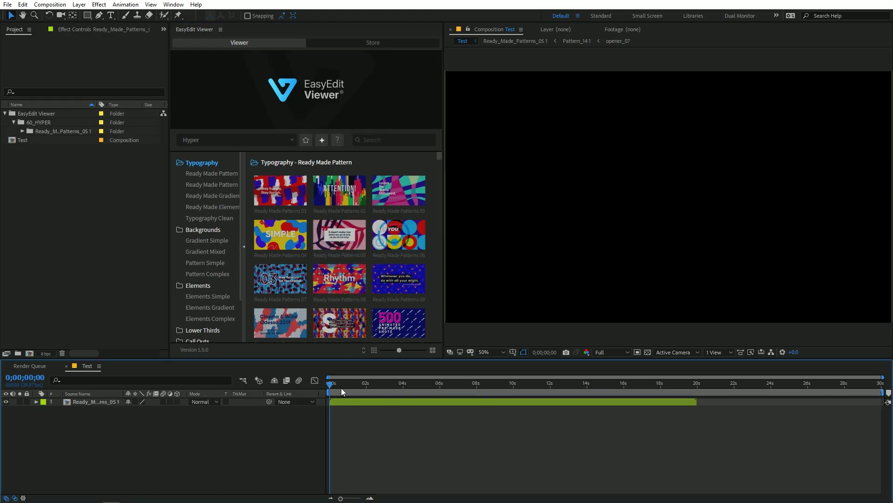
{"action": "key", "text": "space"}
{"action": "key", "text": "space"}
{"action": "key", "text": "space"}
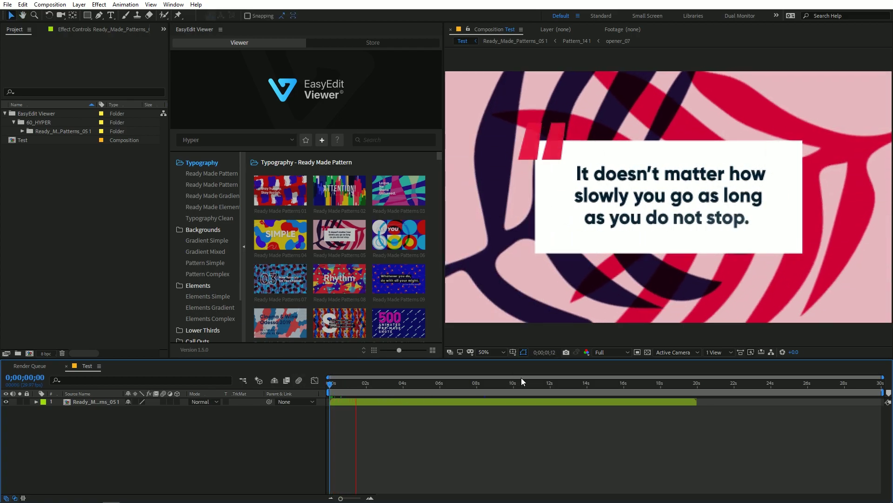
{"action": "key", "text": "space"}
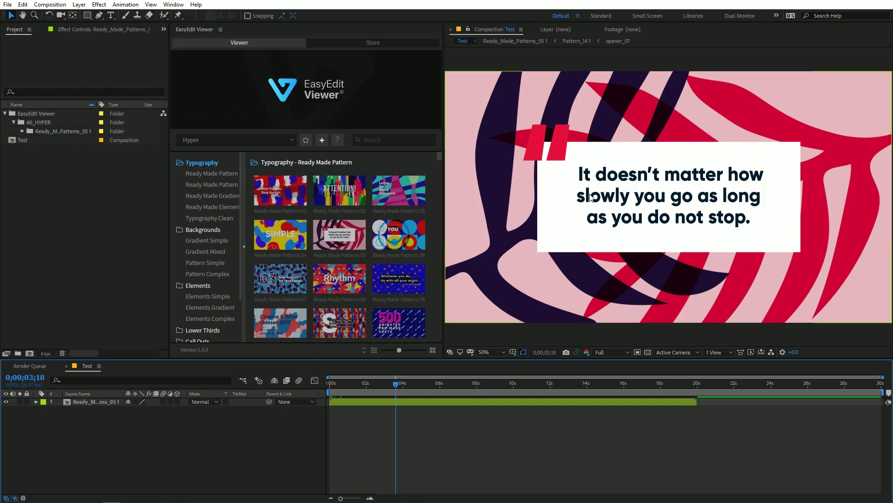
Open the imported Ready_Made_Patterns_05 composition, enlarge its preview and show the effect controls of its typography layer
{"action": "double_click", "coordinate": [92, 402]}
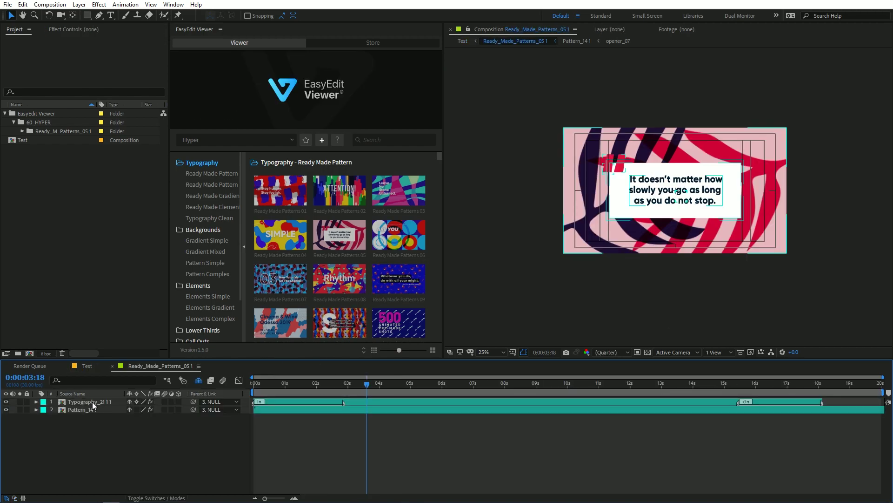
{"action": "key", "text": "period"}
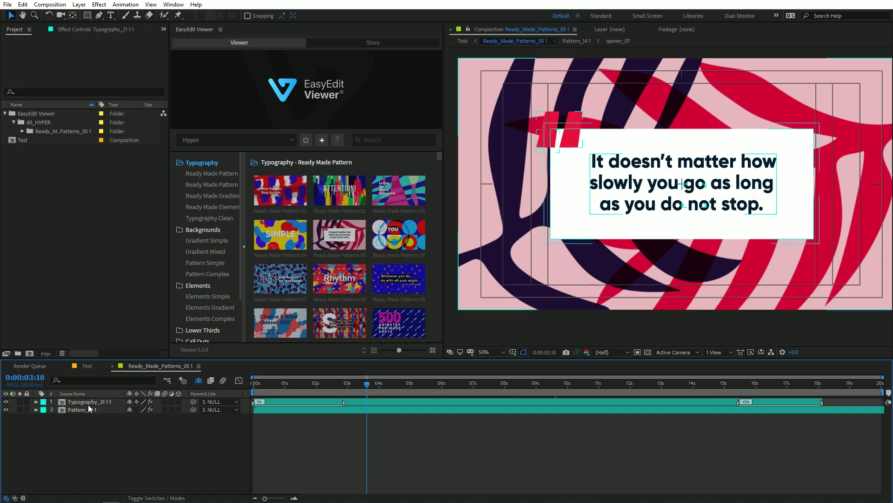
{"action": "left_click", "coordinate": [89, 401]}
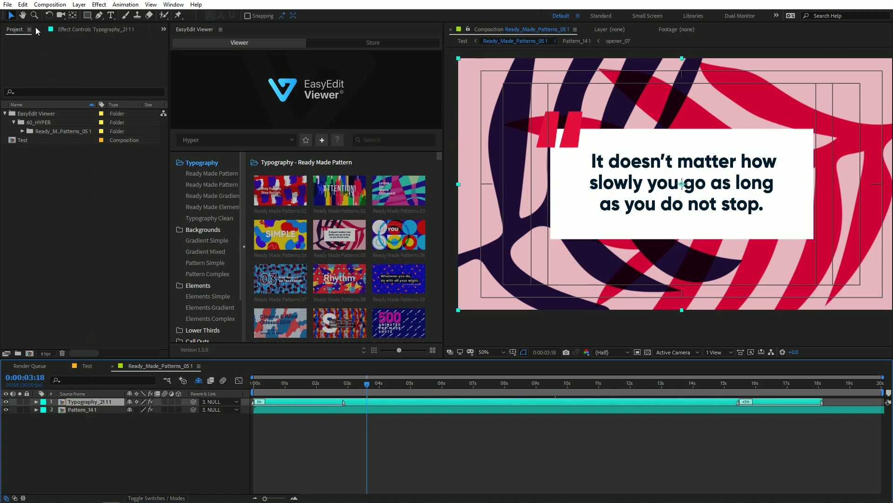
{"action": "left_click", "coordinate": [69, 29]}
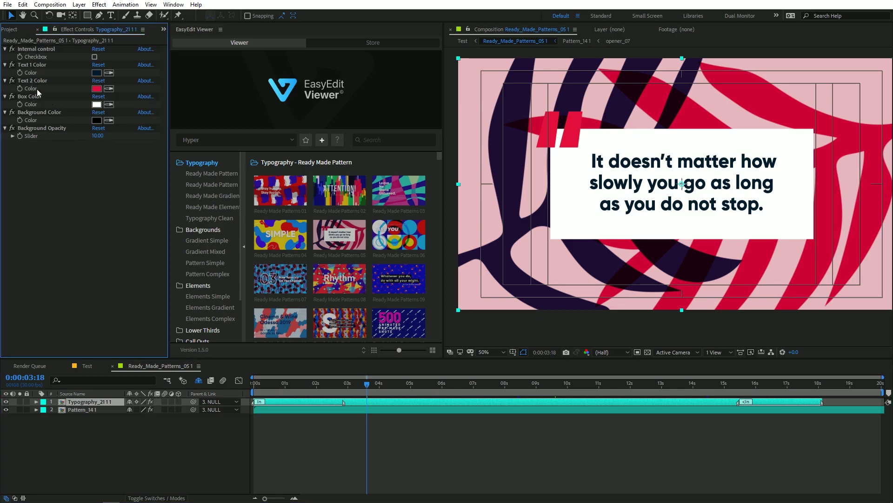
Set the typography layer's Text 1 Color to bright red and its Text 2 Color to black (000000)
{"action": "left_click", "coordinate": [96, 73]}
{"action": "mouse_move", "coordinate": [212, 295]}
{"action": "left_mouse_down"}
{"action": "mouse_move", "coordinate": [213, 259]}
{"action": "mouse_move", "coordinate": [169, 222]}
{"action": "mouse_move", "coordinate": [182, 201]}
{"action": "left_mouse_up"}
{"action": "left_click_drag", "start_coordinate": [215, 262], "coordinate": [215, 239]}
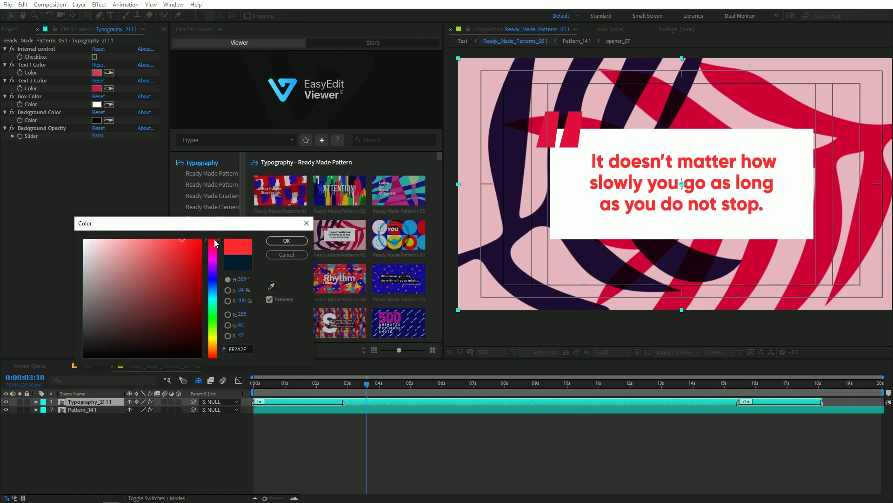
{"action": "left_click", "coordinate": [286, 241]}
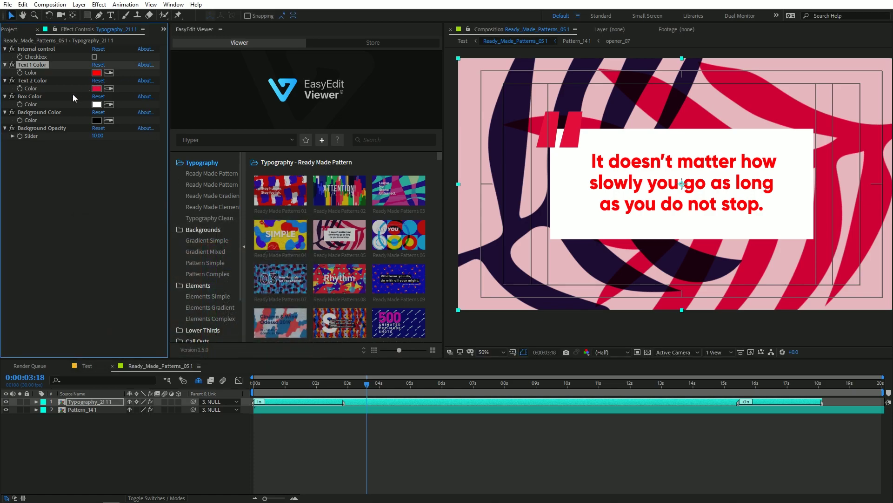
{"action": "left_click", "coordinate": [96, 89]}
{"action": "left_click_drag", "start_coordinate": [140, 279], "coordinate": [83, 357]}
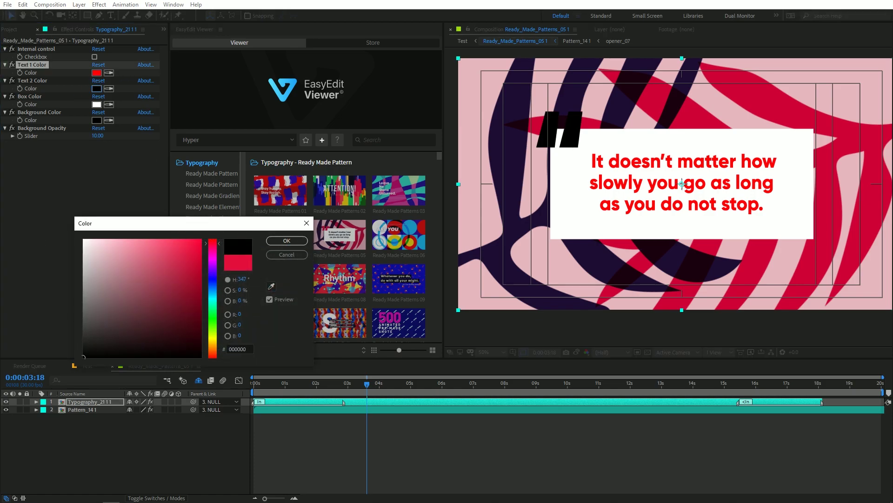
{"action": "left_click", "coordinate": [287, 241]}
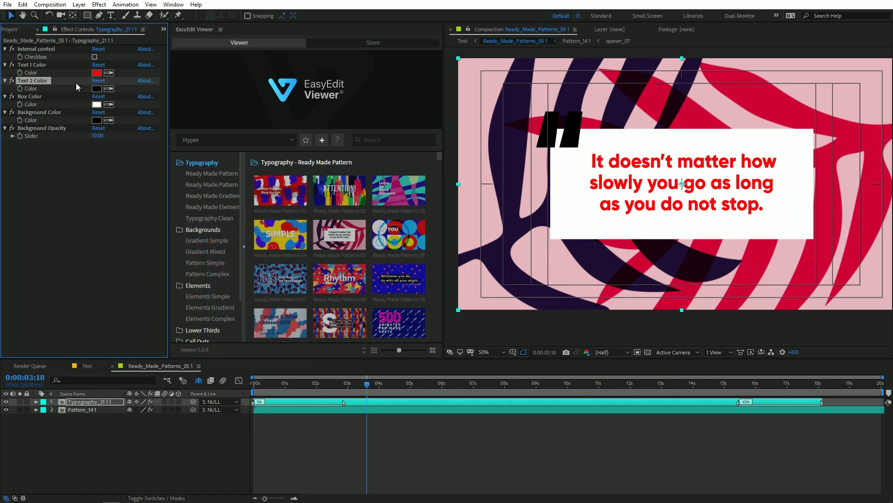
Set the typography layer's Box Color to turquoise green (00FFB4)
{"action": "left_click", "coordinate": [96, 104]}
{"action": "left_click", "coordinate": [200, 240]}
{"action": "left_click_drag", "start_coordinate": [215, 254], "coordinate": [218, 307]}
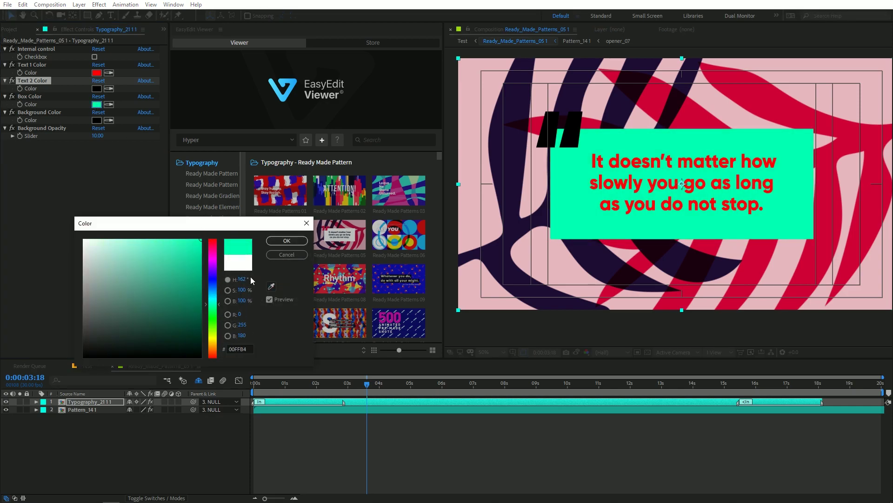
{"action": "left_click", "coordinate": [286, 240]}
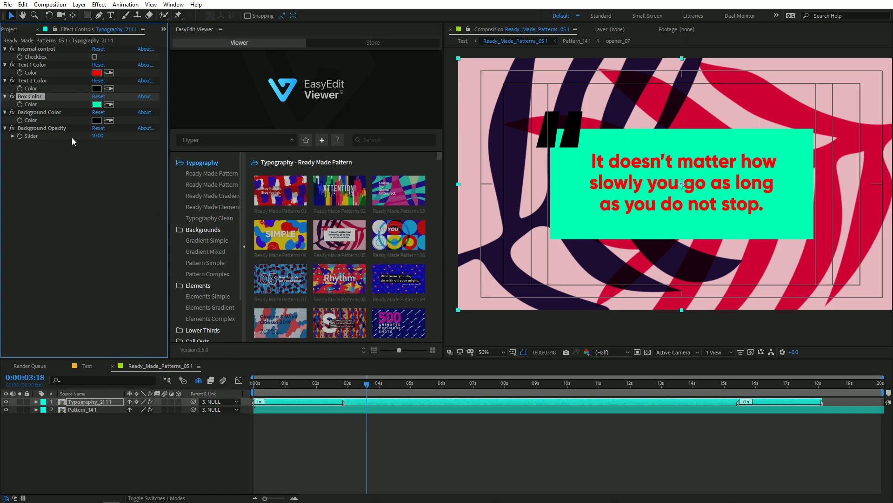
{"action": "left_click", "coordinate": [87, 177]}
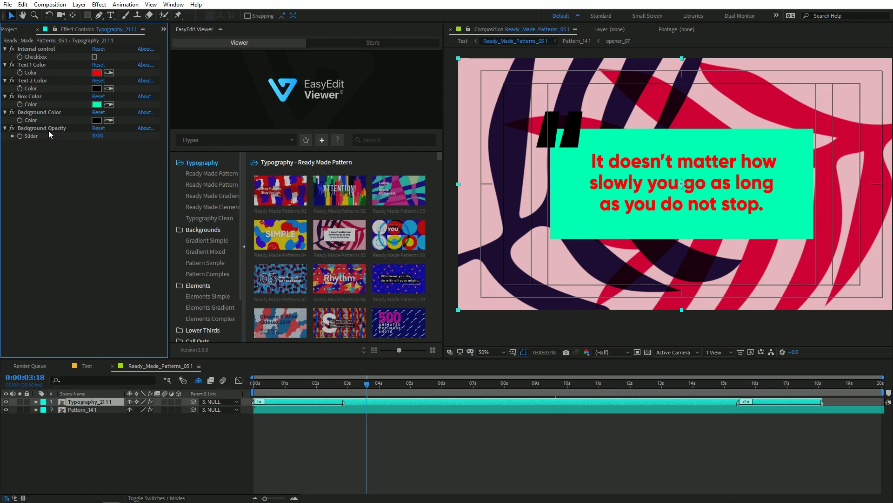
Raise the typography layer's Background Opacity to 155 and set its Background Color to bright blue
{"action": "left_click_drag", "start_coordinate": [99, 135], "coordinate": [160, 133]}
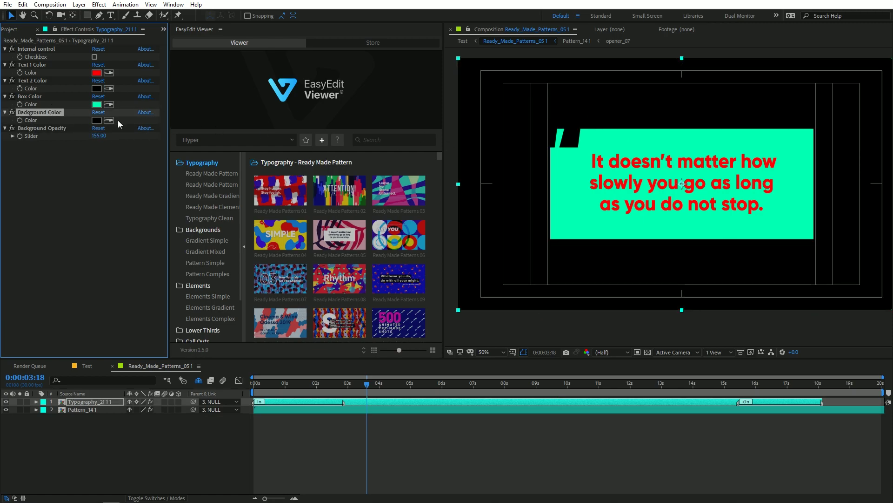
{"action": "left_click", "coordinate": [97, 120]}
{"action": "left_click_drag", "start_coordinate": [162, 254], "coordinate": [198, 227]}
{"action": "mouse_move", "coordinate": [215, 289]}
{"action": "left_mouse_down"}
{"action": "mouse_move", "coordinate": [215, 300]}
{"action": "mouse_move", "coordinate": [217, 291]}
{"action": "left_mouse_up"}
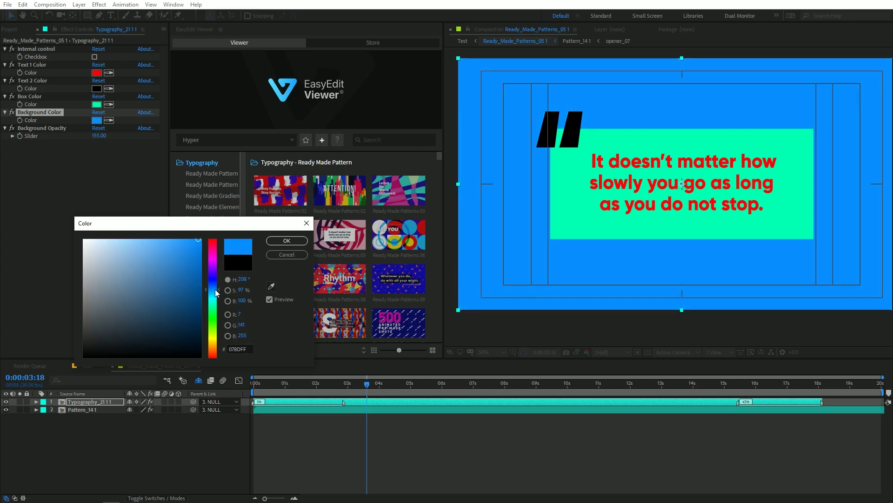
{"action": "left_click", "coordinate": [286, 240]}
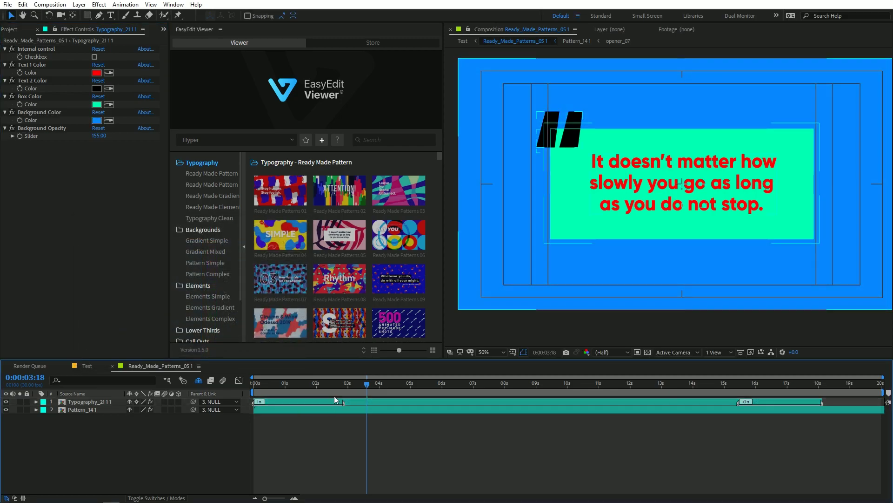
Play the recoloured template from its first frame to review the animation
{"action": "key", "text": "Home"}
{"action": "key", "text": "space"}
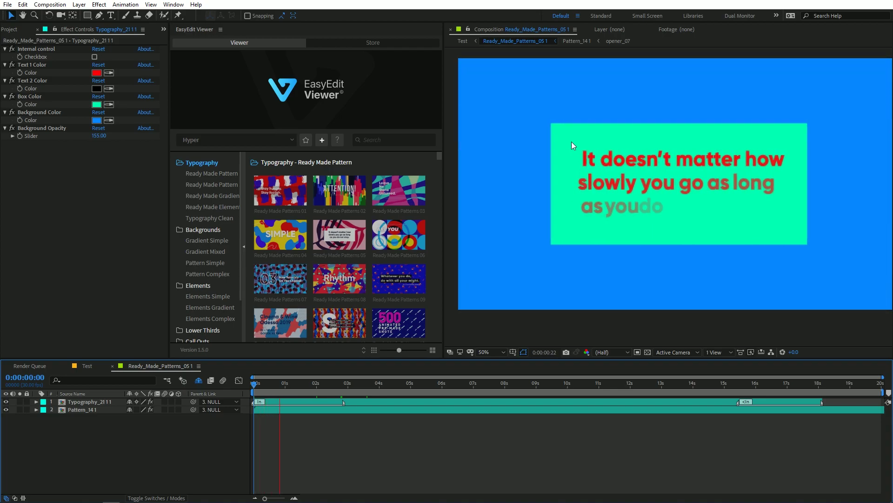
{"action": "key", "text": "space"}
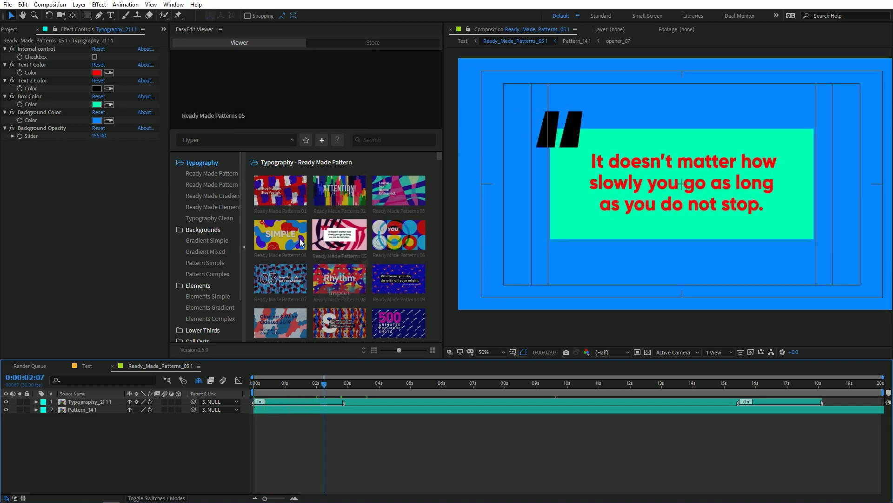
Set the typography layer's Background Opacity to 0
{"action": "left_click", "coordinate": [95, 135]}
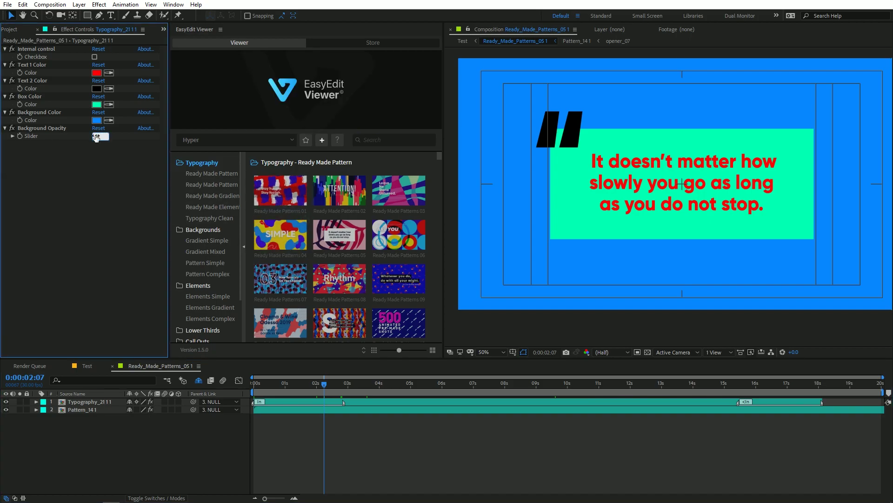
{"action": "key", "text": "Return"}
{"action": "left_click", "coordinate": [90, 148]}
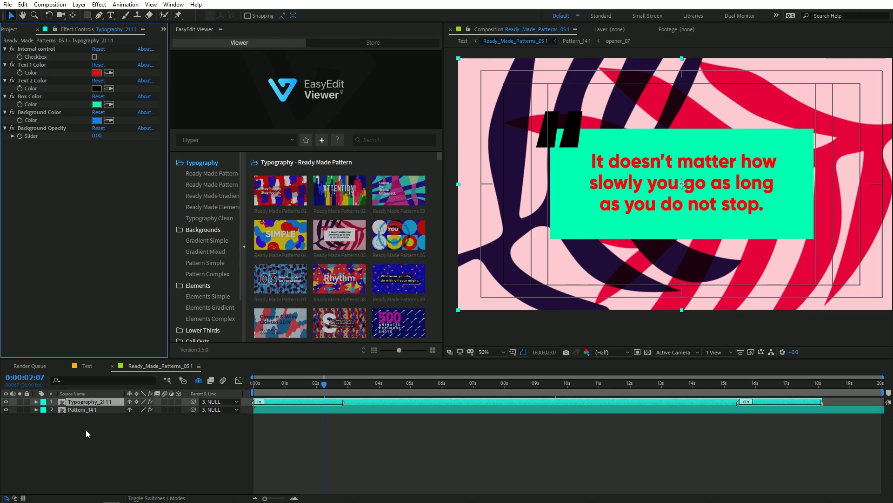
Set the Pattern_141 layer's Color 1 to bright cyan (0EEAFE)
{"action": "left_click", "coordinate": [83, 408]}
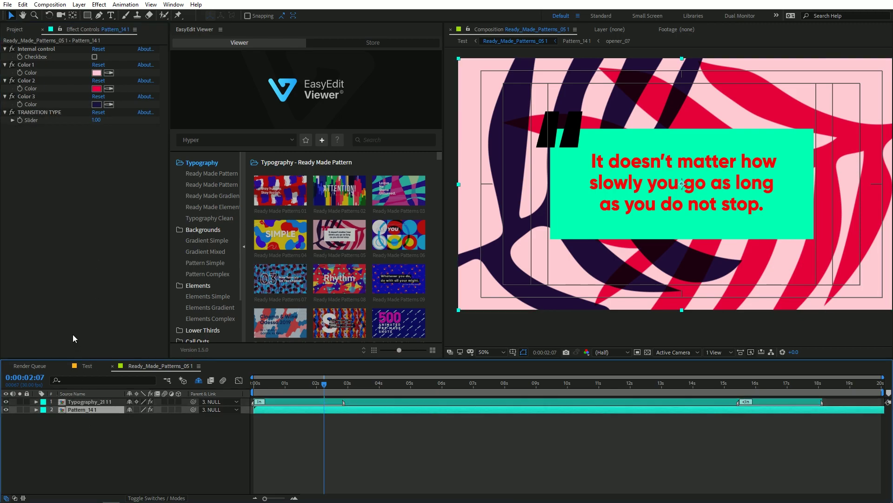
{"action": "left_click", "coordinate": [96, 73]}
{"action": "left_click", "coordinate": [194, 239]}
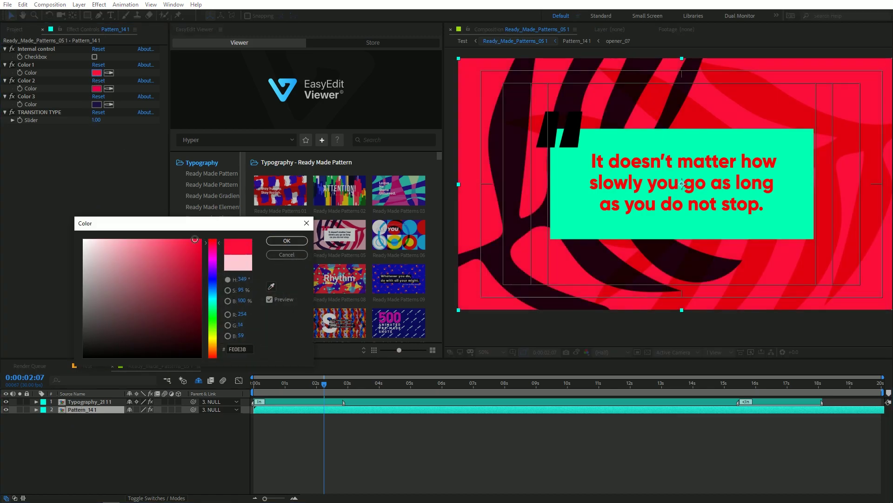
{"action": "left_click_drag", "start_coordinate": [208, 277], "coordinate": [215, 297]}
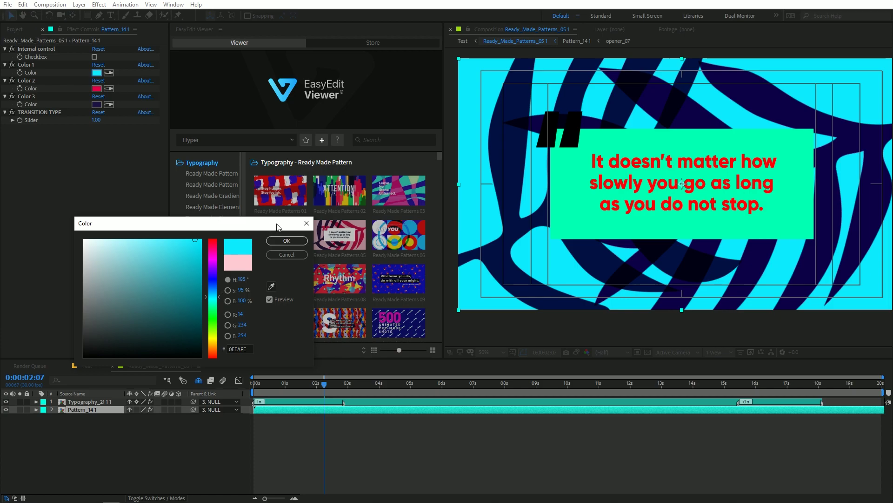
{"action": "left_click", "coordinate": [286, 240]}
Set the Pattern_141 layer's Color 3 to vivid purple (8209E9)
{"action": "left_click", "coordinate": [99, 104]}
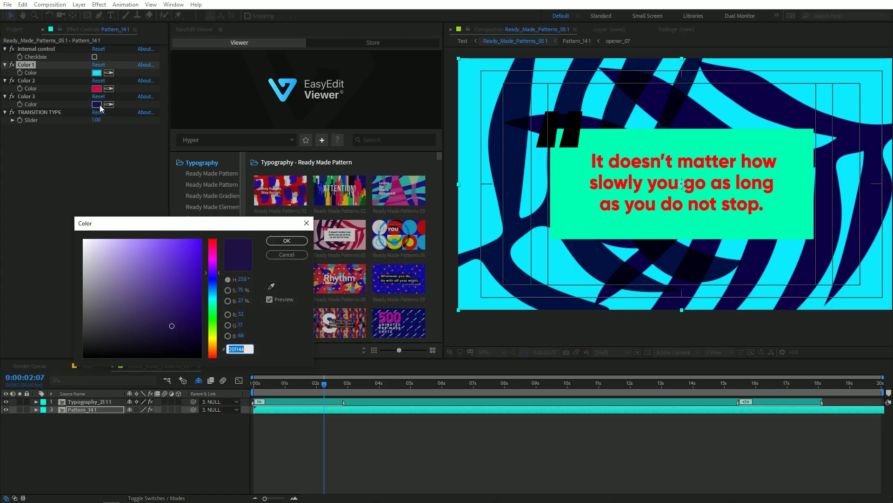
{"action": "left_click", "coordinate": [196, 249]}
{"action": "left_click", "coordinate": [211, 245]}
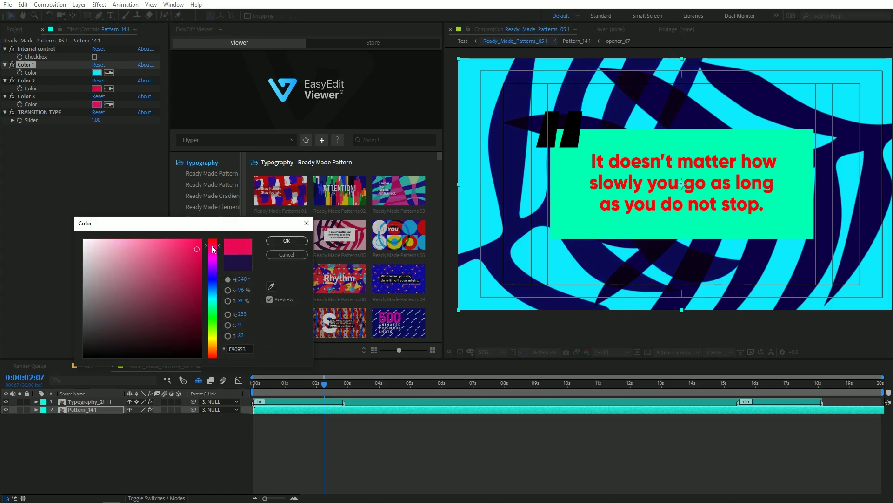
{"action": "left_click_drag", "start_coordinate": [212, 246], "coordinate": [219, 267]}
{"action": "left_click", "coordinate": [281, 241]}
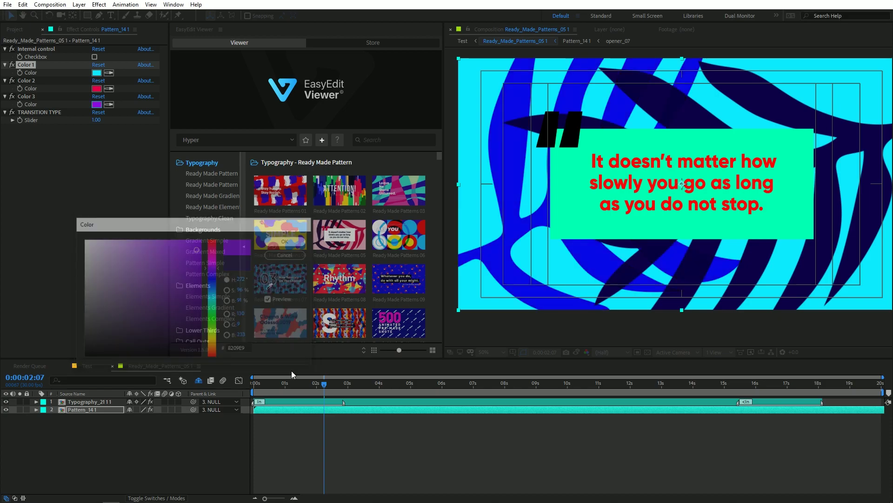
Try extending the typography layer's In marker so the intro ends at 7 seconds, and play the slower animation
{"action": "left_click_drag", "start_coordinate": [322, 384], "coordinate": [278, 400]}
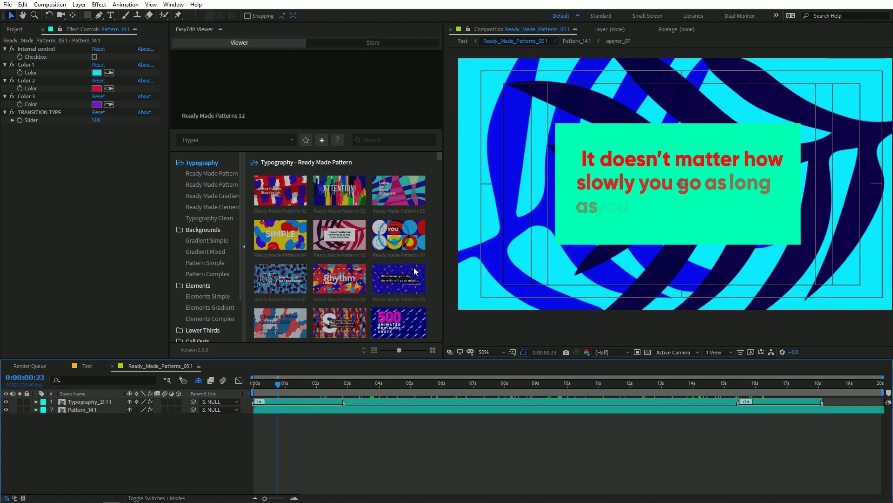
{"action": "left_click", "coordinate": [337, 403]}
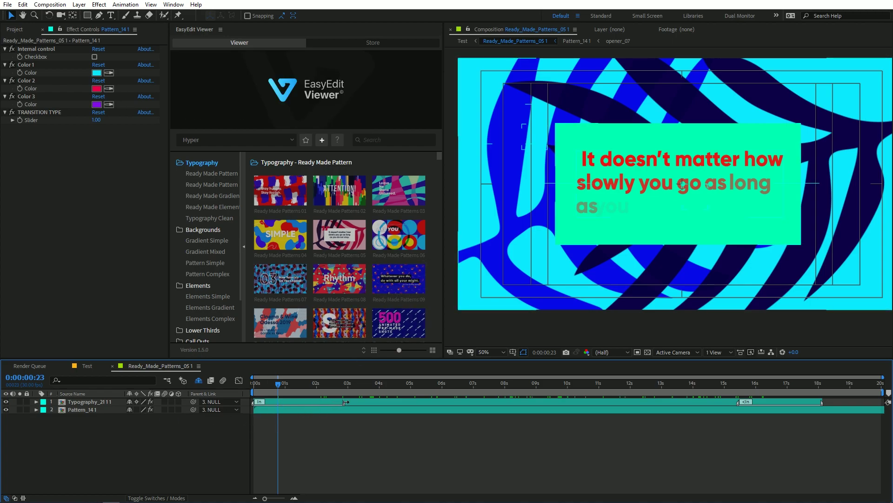
{"action": "left_click", "coordinate": [327, 386]}
{"action": "left_click_drag", "start_coordinate": [335, 392], "coordinate": [474, 392]}
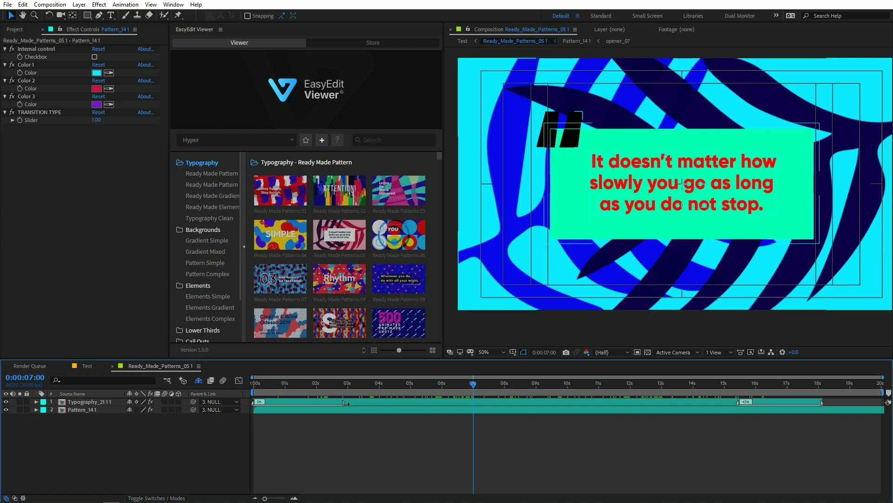
{"action": "left_click_drag", "start_coordinate": [346, 403], "coordinate": [460, 401]}
{"action": "key", "text": "space"}
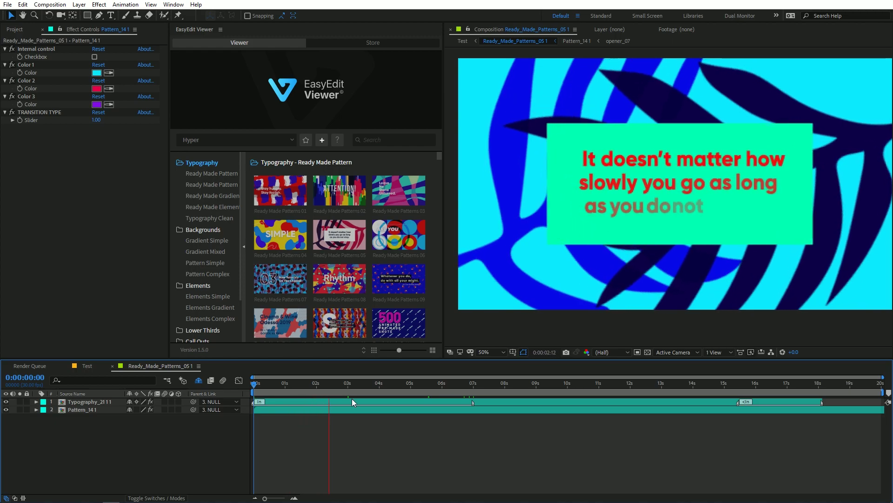
Try shortening the typography layer's In marker so the intro ends at about 1 second, and play the faster animation
{"action": "left_click_drag", "start_coordinate": [336, 389], "coordinate": [473, 389]}
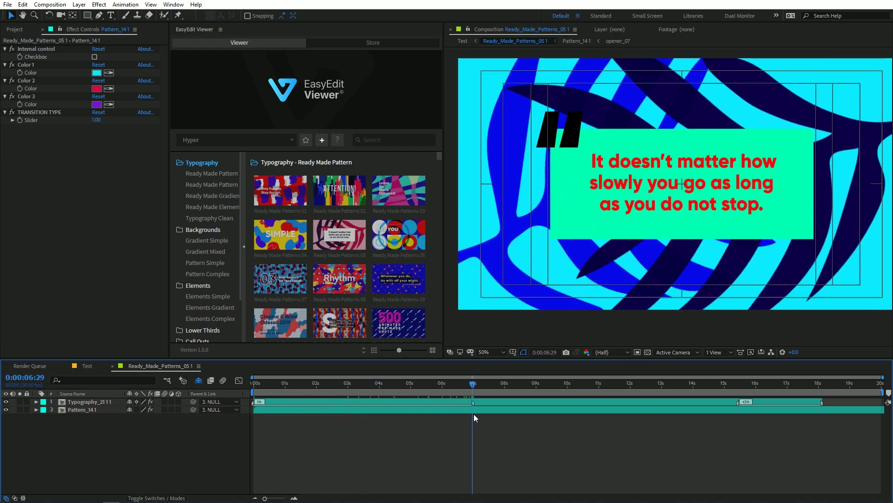
{"action": "left_click", "coordinate": [476, 401]}
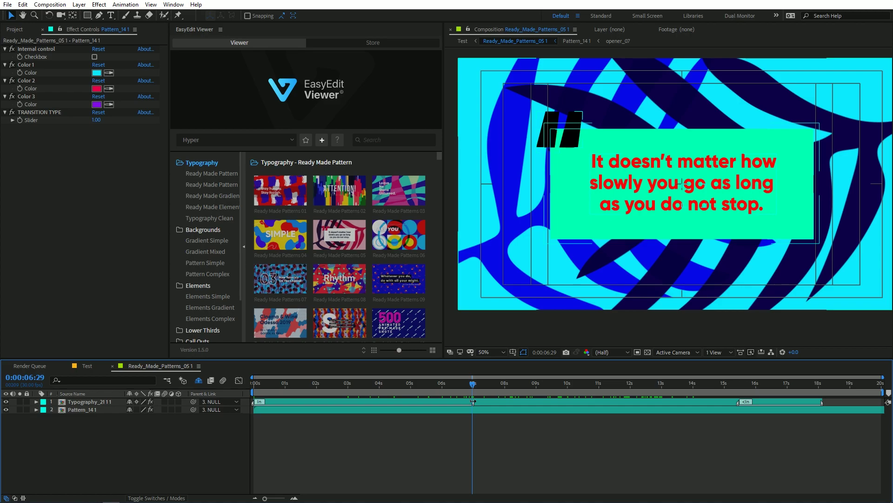
{"action": "left_click_drag", "start_coordinate": [331, 403], "coordinate": [300, 403]}
{"action": "key", "text": "space"}
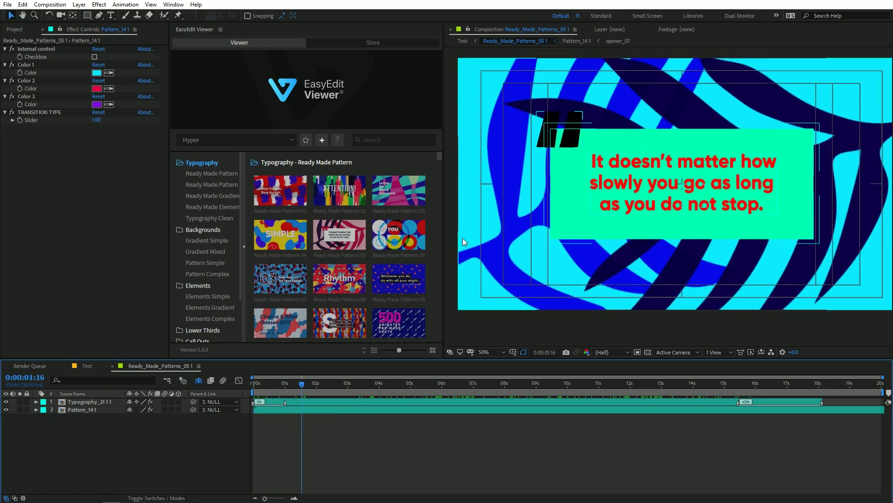
Try moving the start of the typography layer's closing animation marker earlier and play the ending
{"action": "left_click_drag", "start_coordinate": [538, 383], "coordinate": [623, 403]}
{"action": "left_click_drag", "start_coordinate": [704, 403], "coordinate": [614, 394]}
{"action": "key", "text": "space"}
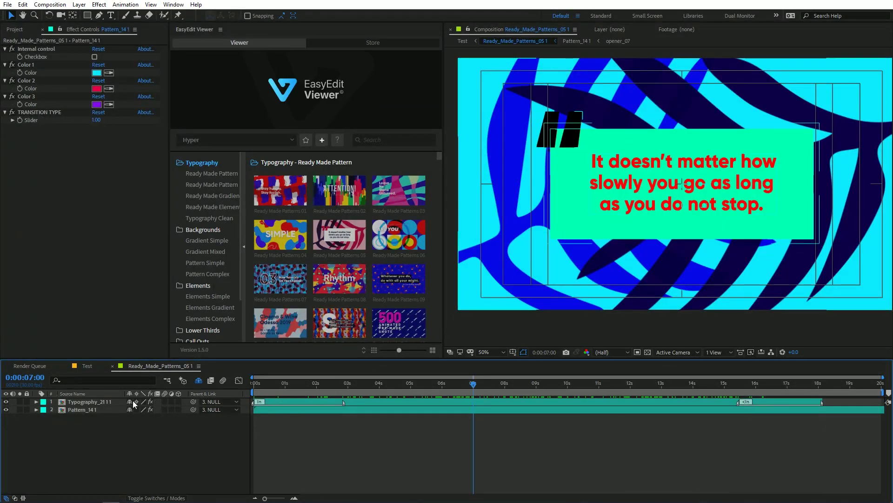
Open the Typography_2111 composition and replace the Text 1 layer's quote with MOTION GRAPHICS
{"action": "double_click", "coordinate": [82, 402]}
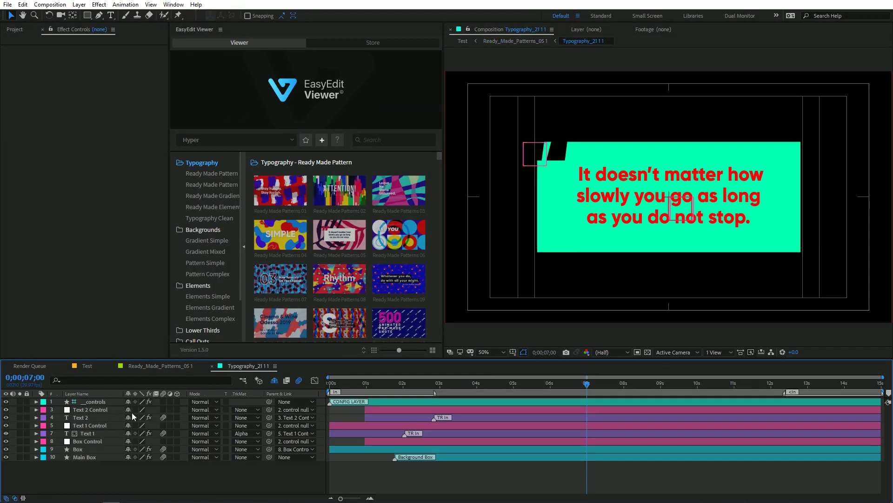
{"action": "left_click", "coordinate": [91, 433]}
{"action": "double_click", "coordinate": [91, 435]}
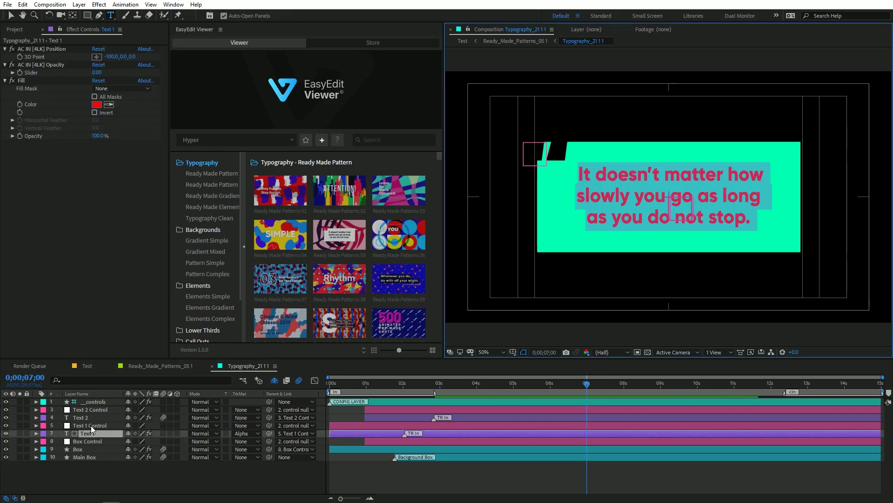
{"action": "type", "text": "MOTION GRAPHICS"}
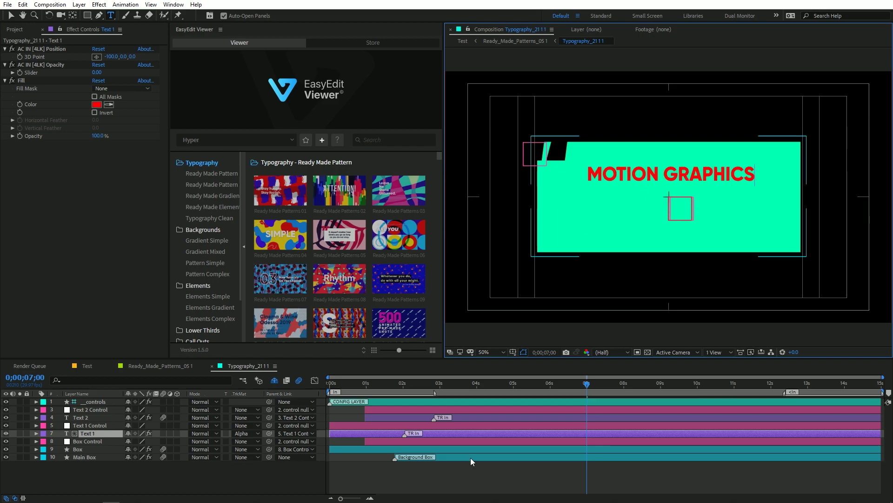
{"action": "left_click", "coordinate": [470, 461]}
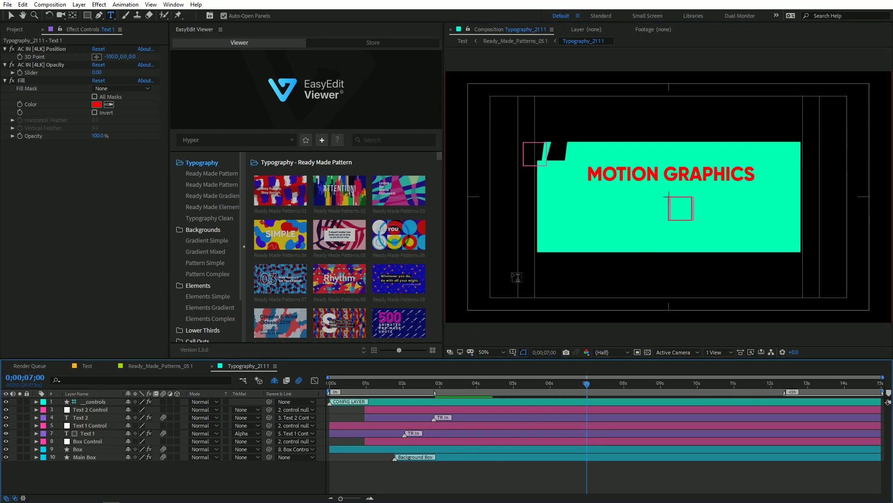
Move the Text 1 Control null down to centre the title vertically in its box, and preview the animation from the start
{"action": "left_click", "coordinate": [93, 424]}
{"action": "key", "text": "v"}
{"action": "left_click_drag", "start_coordinate": [671, 199], "coordinate": [676, 218]}
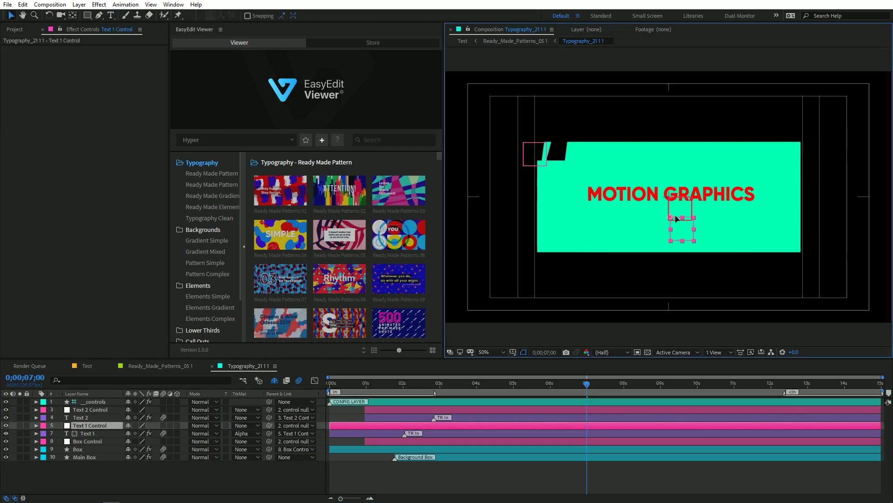
{"action": "key", "text": "Home"}
{"action": "key", "text": "space"}
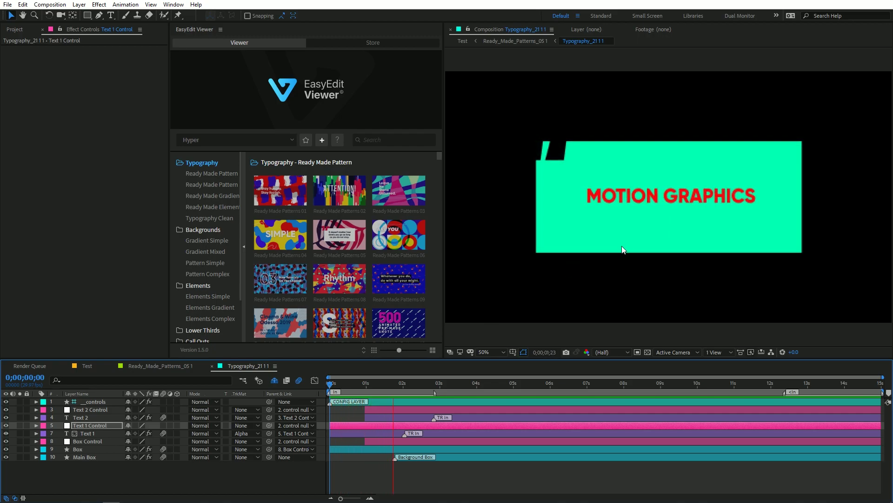
{"action": "key", "text": "space"}
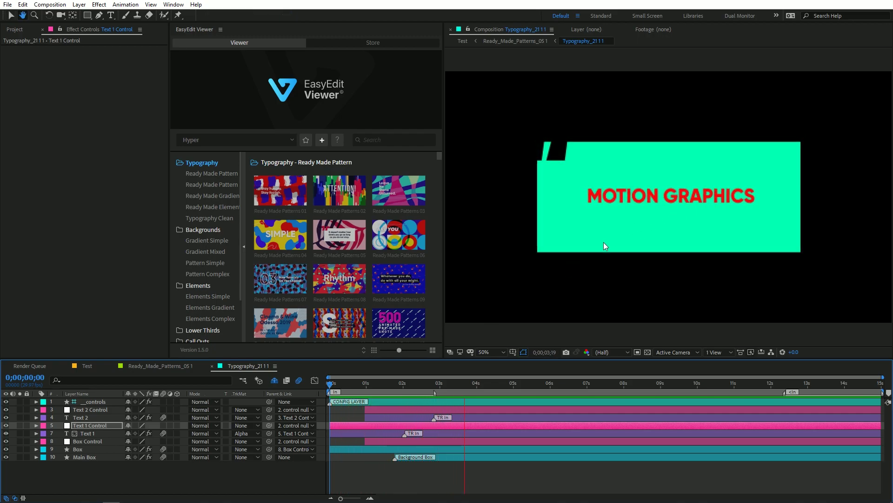
Turn on the transparency grid to show the quotation marks against a transparent background at 0;00;03;20
{"action": "left_click", "coordinate": [560, 150]}
{"action": "left_click", "coordinate": [463, 385]}
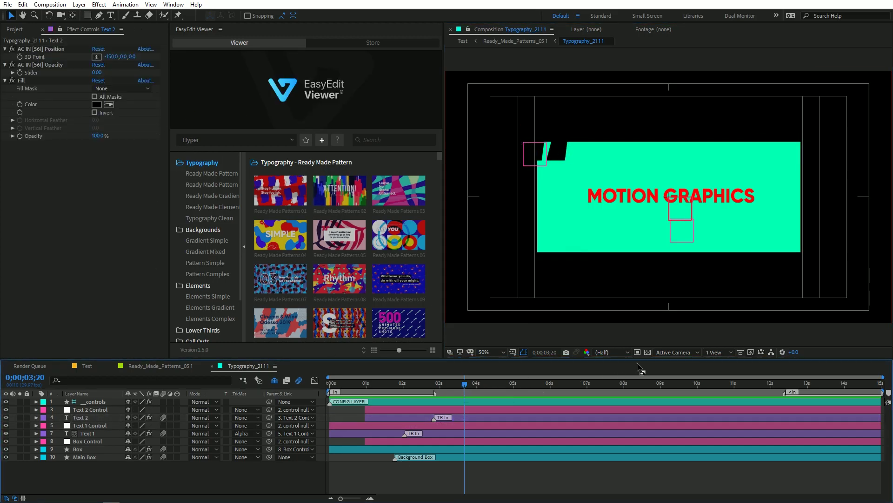
{"action": "left_click", "coordinate": [648, 354]}
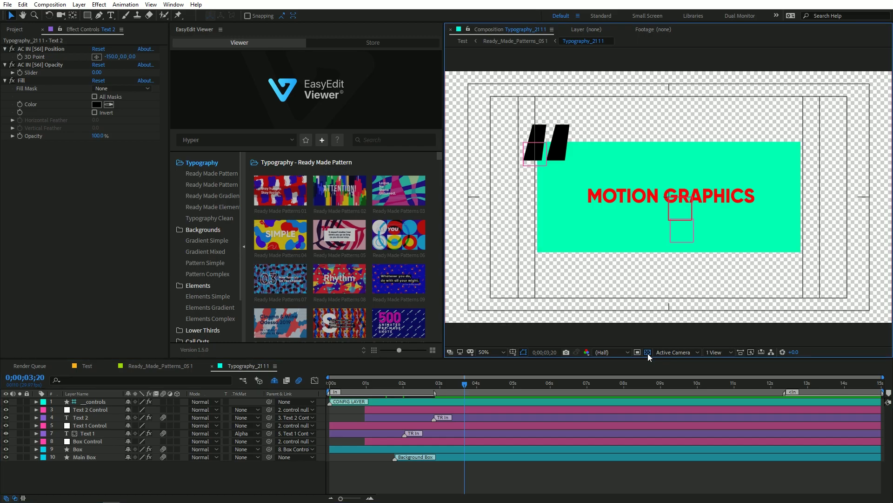
Set the Main Box layer's Box Opacity to 126 and its Box Color to red (FF0000)
{"action": "left_click", "coordinate": [83, 456]}
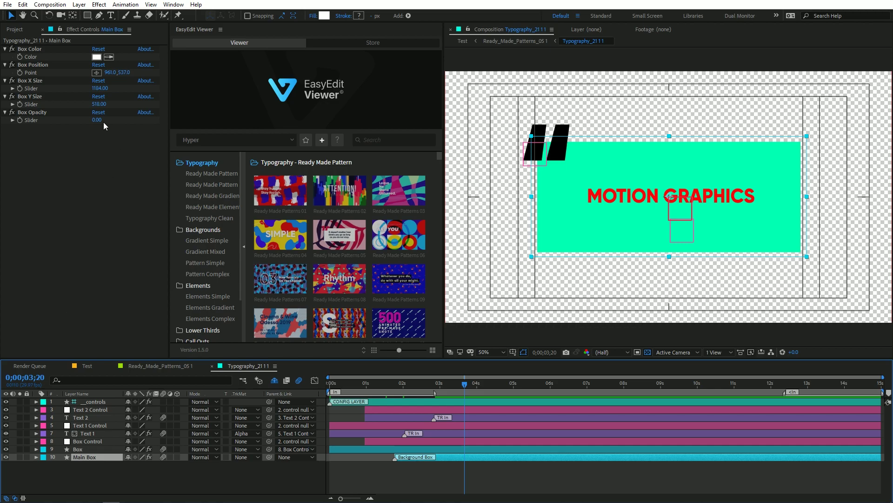
{"action": "left_click_drag", "start_coordinate": [94, 120], "coordinate": [560, 168]}
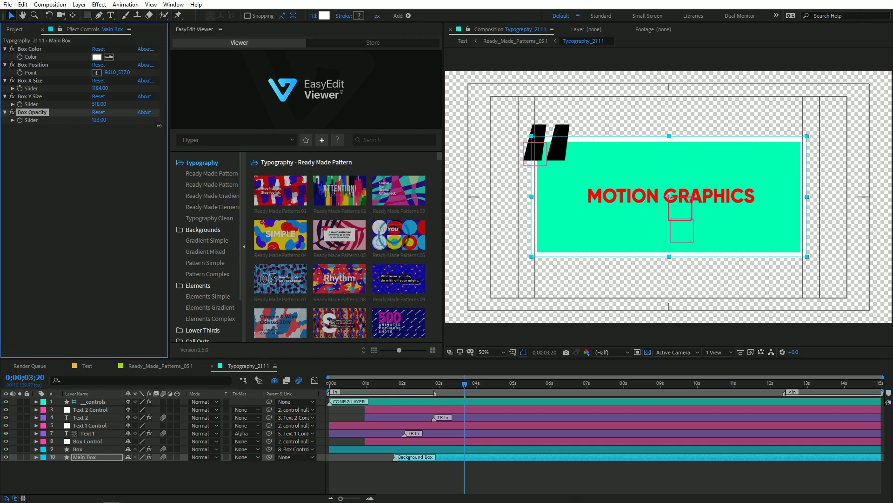
{"action": "left_click", "coordinate": [96, 57]}
{"action": "left_click_drag", "start_coordinate": [156, 254], "coordinate": [205, 235]}
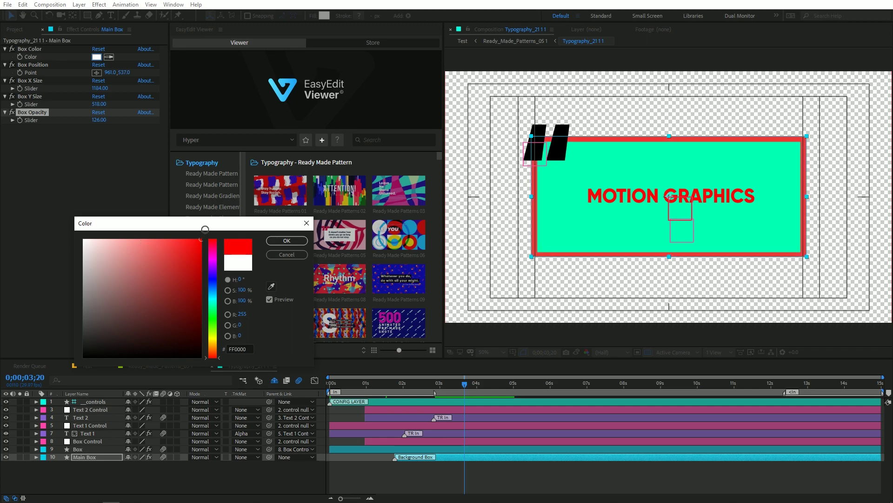
{"action": "left_click", "coordinate": [287, 241]}
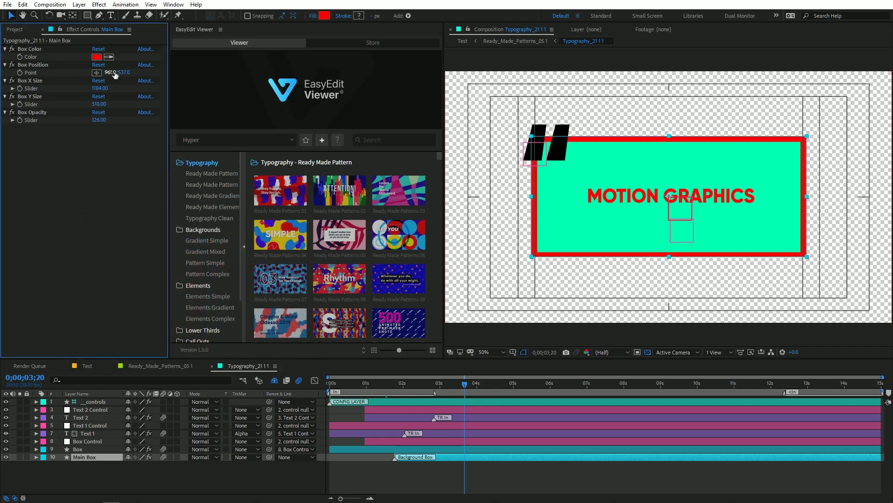
Set the Main Box's position to 985, 560, its X size to 1126 and its Y size to 487 for an offset shadow
{"action": "left_click_drag", "start_coordinate": [109, 74], "coordinate": [132, 78]}
{"action": "key", "text": "ctrl+z"}
{"action": "key", "text": "ctrl+z"}
{"action": "key", "text": "ctrl+z"}
{"action": "key", "text": "ctrl+z"}
{"action": "key", "text": "ctrl+z"}
{"action": "key", "text": "ctrl+z"}
{"action": "key", "text": "ctrl+z"}
{"action": "key", "text": "ctrl+z"}
{"action": "key", "text": "ctrl+z"}
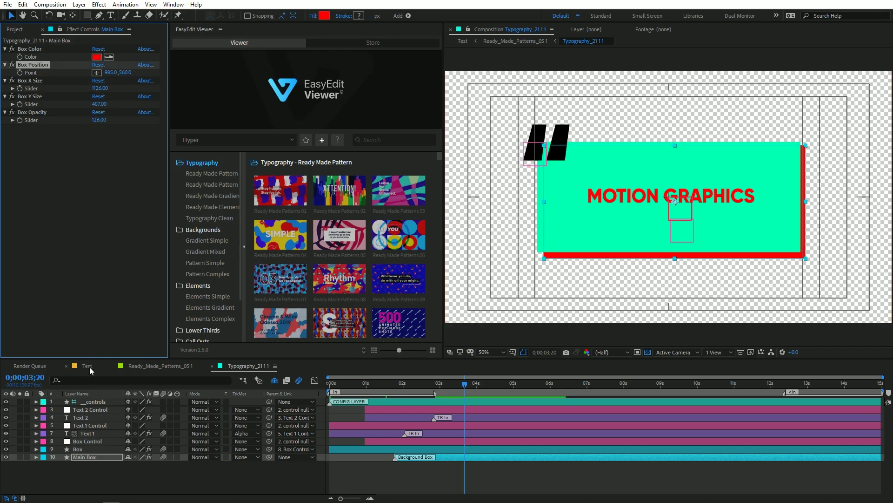
Return to the Ready_Made_Patterns_05 1 composition and scrub through the timeline to review the customised template
{"action": "left_click", "coordinate": [146, 366]}
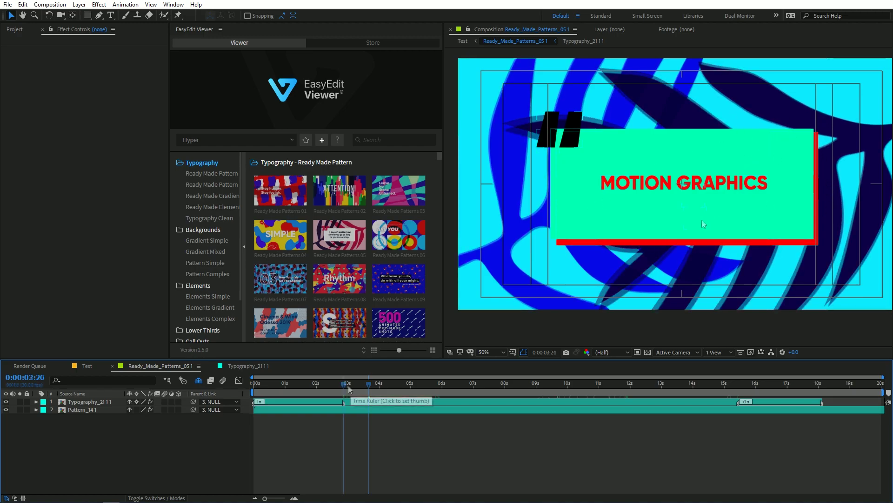
{"action": "left_click_drag", "start_coordinate": [449, 387], "coordinate": [708, 386]}
Browse the typography templates in the Ready Made Pattern, Pattern Simple and Gradient categories of the EasyEdit Viewer
{"action": "scroll", "coordinate": [315, 237], "scroll_direction": "down", "scroll_amount": 2}
{"action": "left_click", "coordinate": [214, 173]}
{"action": "left_click", "coordinate": [217, 186]}
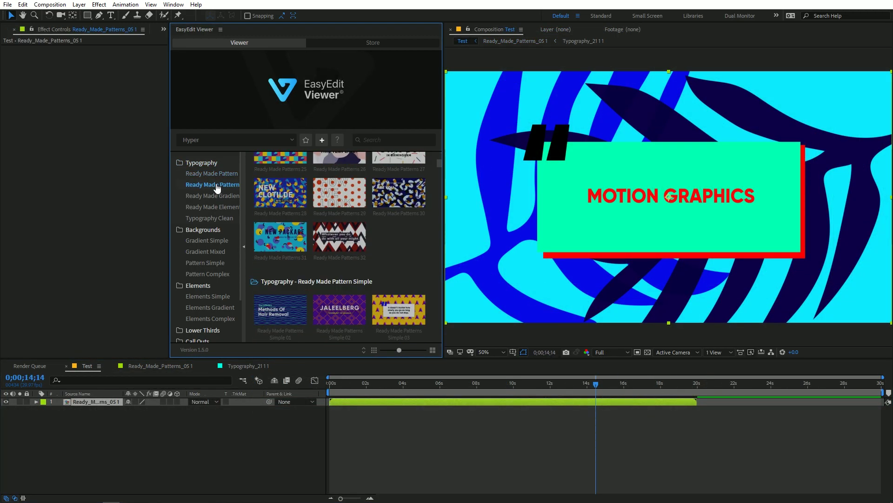
{"action": "left_click", "coordinate": [209, 198]}
{"action": "left_click", "coordinate": [211, 185]}
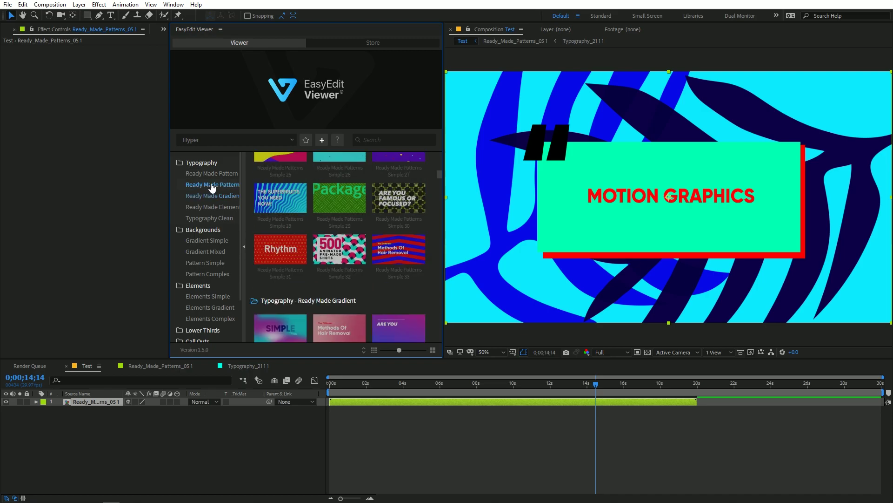
{"action": "scroll", "coordinate": [395, 222], "scroll_direction": "down", "scroll_amount": 5}
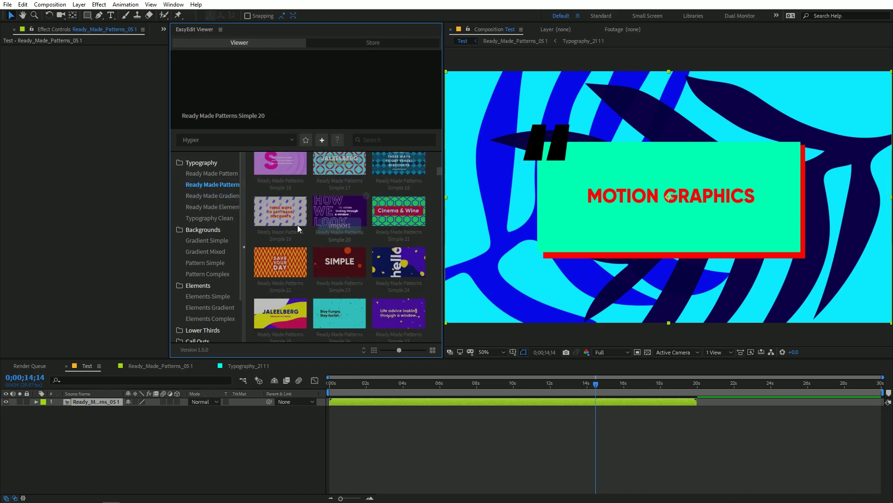
{"action": "scroll", "coordinate": [208, 263], "scroll_direction": "down", "scroll_amount": 2}
{"action": "scroll", "coordinate": [202, 305], "scroll_direction": "up", "scroll_amount": 3}
{"action": "scroll", "coordinate": [312, 272], "scroll_direction": "up", "scroll_amount": 8}
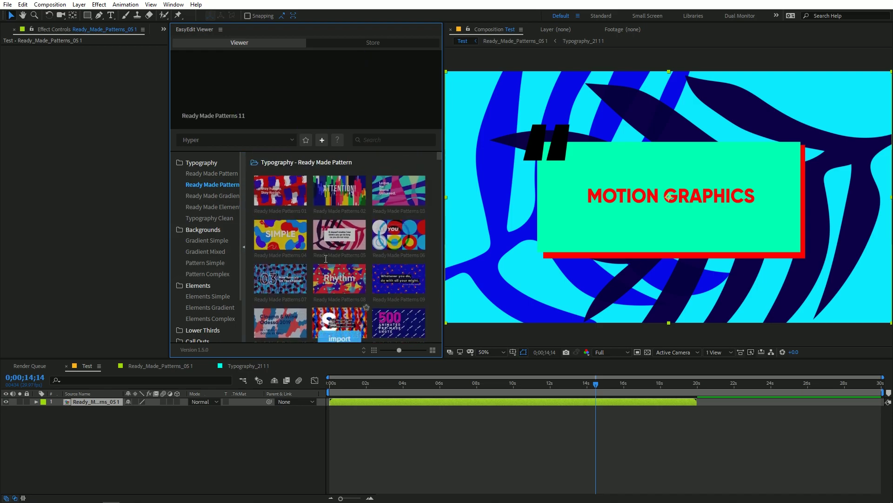
Browse the Ready Made Gradient and Ready Made Element typography templates in the EasyEdit Viewer, previewing several of them
{"action": "left_click", "coordinate": [220, 196]}
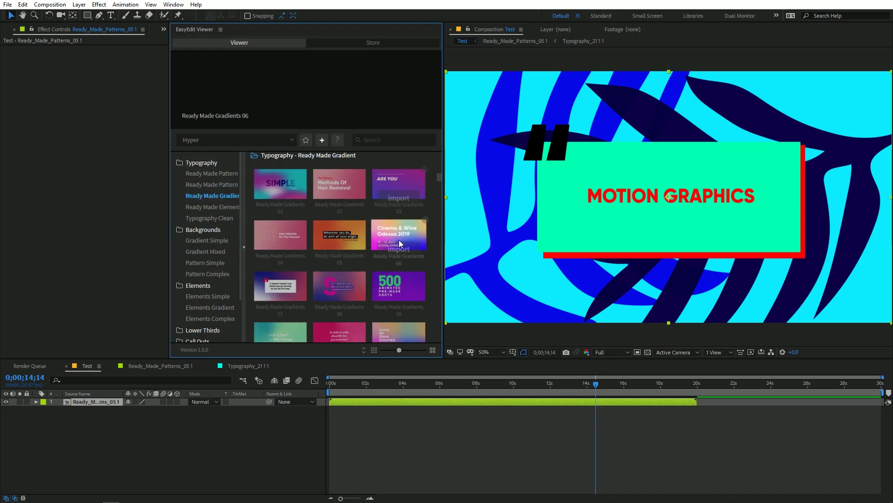
{"action": "scroll", "coordinate": [193, 261], "scroll_direction": "down", "scroll_amount": 3}
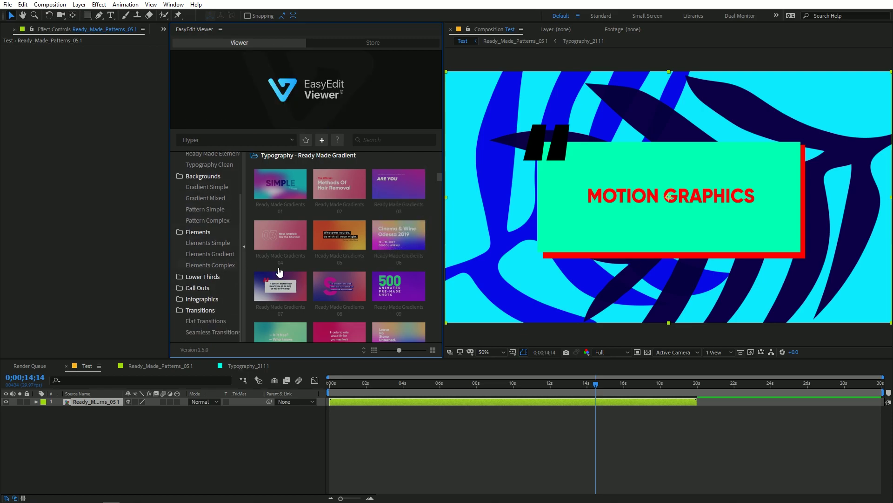
{"action": "scroll", "coordinate": [323, 264], "scroll_direction": "down", "scroll_amount": 12}
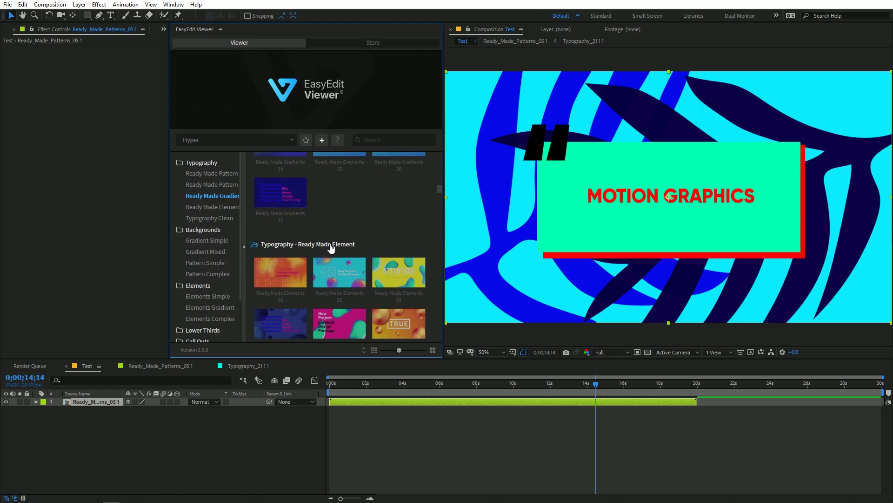
{"action": "scroll", "coordinate": [331, 248], "scroll_direction": "down", "scroll_amount": 3}
{"action": "mouse_move", "coordinate": [400, 189]}
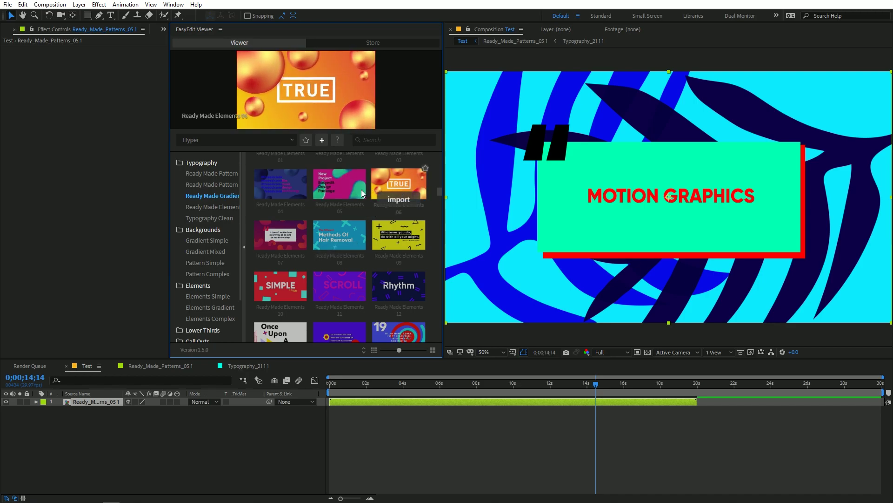
{"action": "scroll", "coordinate": [349, 284], "scroll_direction": "down", "scroll_amount": 3}
{"action": "mouse_move", "coordinate": [396, 170]}
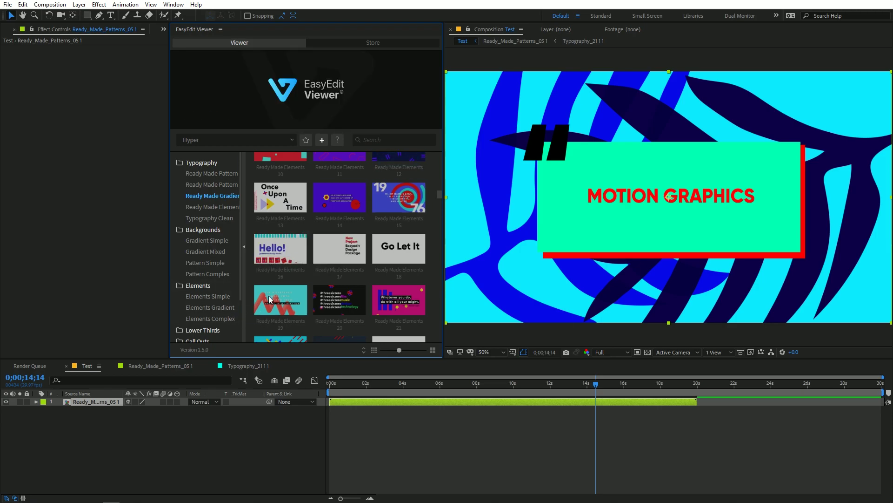
{"action": "scroll", "coordinate": [279, 288], "scroll_direction": "down", "scroll_amount": 4}
{"action": "mouse_move", "coordinate": [287, 215]}
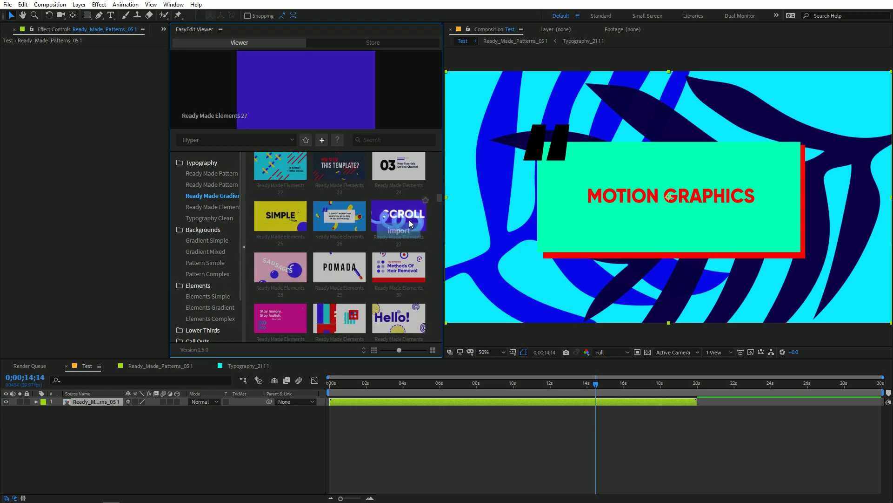
{"action": "mouse_move", "coordinate": [383, 268]}
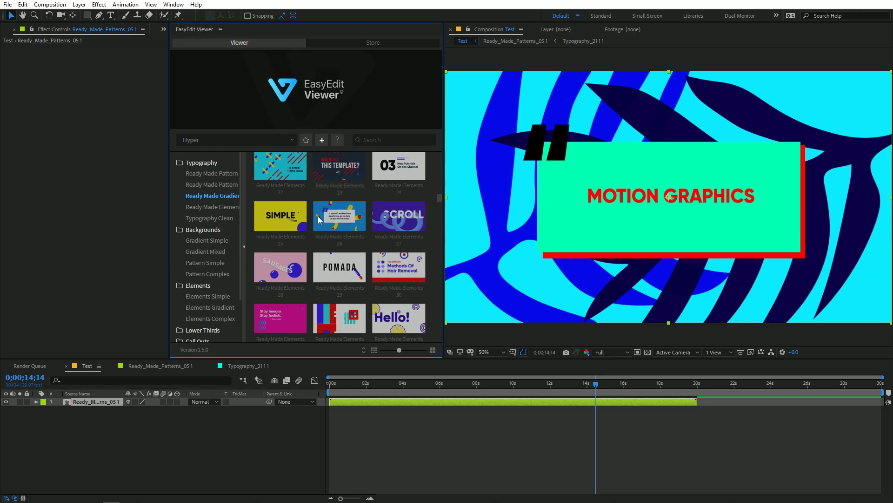
{"action": "scroll", "coordinate": [342, 268], "scroll_direction": "down", "scroll_amount": 3}
{"action": "mouse_move", "coordinate": [345, 265]}
{"action": "scroll", "coordinate": [344, 265], "scroll_direction": "down", "scroll_amount": 4}
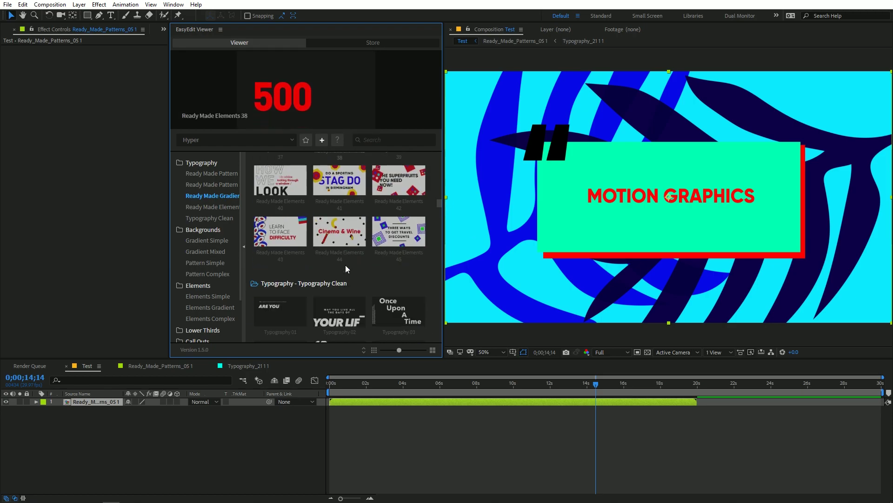
Browse the Typography Clean templates and preview several of their text animations
{"action": "scroll", "coordinate": [295, 258], "scroll_direction": "down", "scroll_amount": 3}
{"action": "mouse_move", "coordinate": [301, 247]}
{"action": "scroll", "coordinate": [301, 247], "scroll_direction": "up", "scroll_amount": 2}
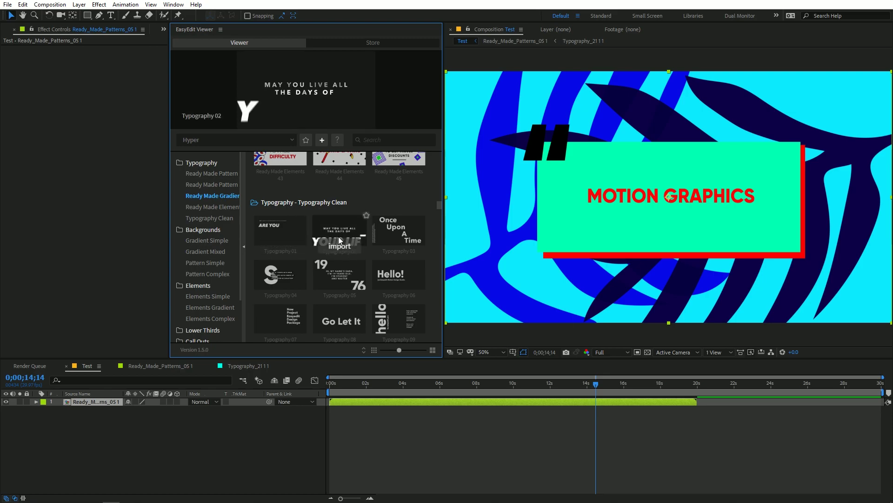
{"action": "mouse_move", "coordinate": [412, 235]}
{"action": "scroll", "coordinate": [412, 236], "scroll_direction": "down", "scroll_amount": 2}
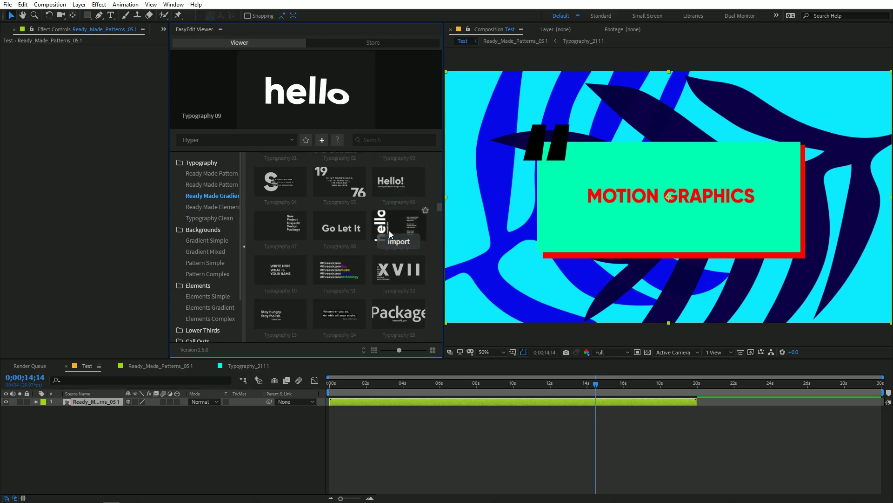
{"action": "mouse_move", "coordinate": [387, 289]}
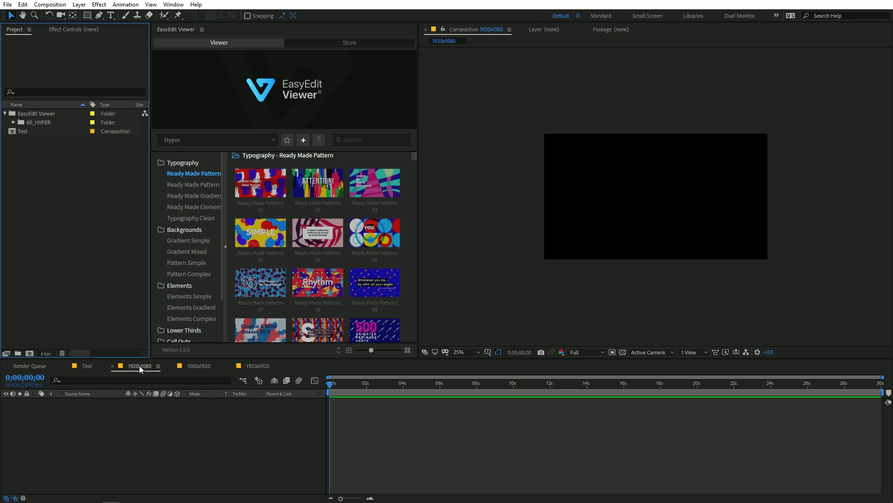
Import the Ready Made Patterns 02 template into each of the 1920x1080, 1080x1920 and 1920x1920 compositions
{"action": "left_click", "coordinate": [194, 366]}
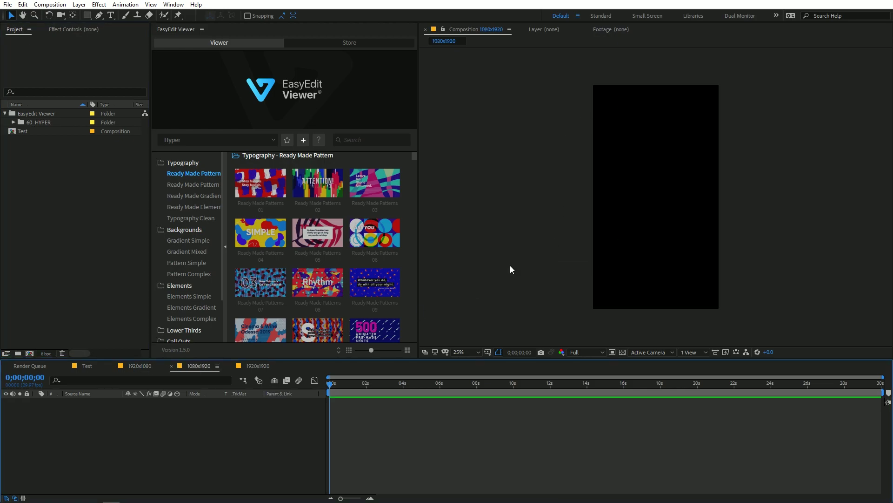
{"action": "left_click", "coordinate": [256, 366]}
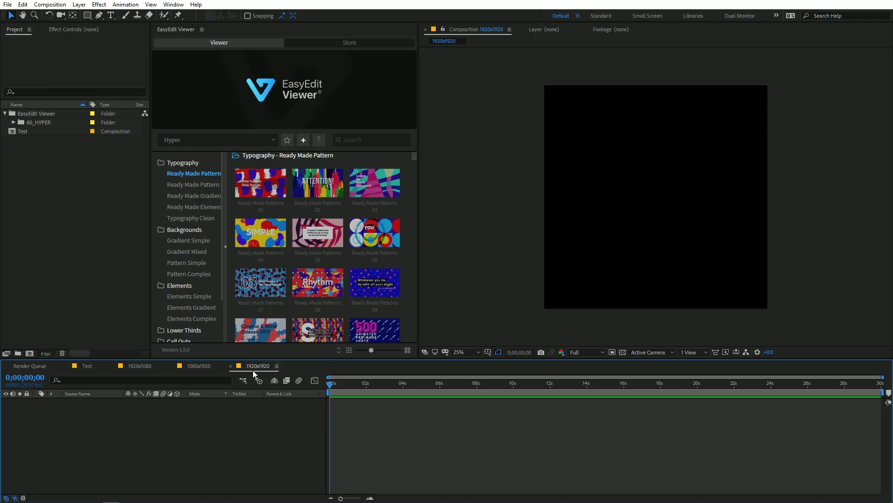
{"action": "left_click", "coordinate": [132, 368]}
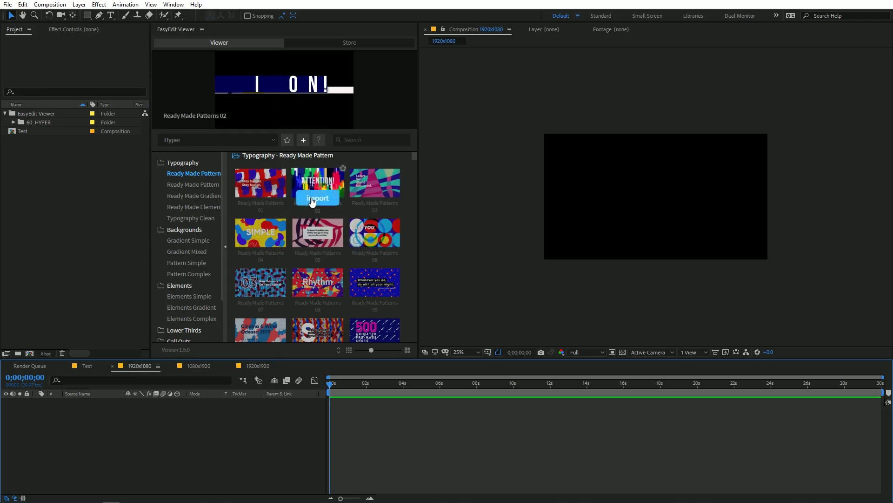
{"action": "left_click", "coordinate": [315, 199]}
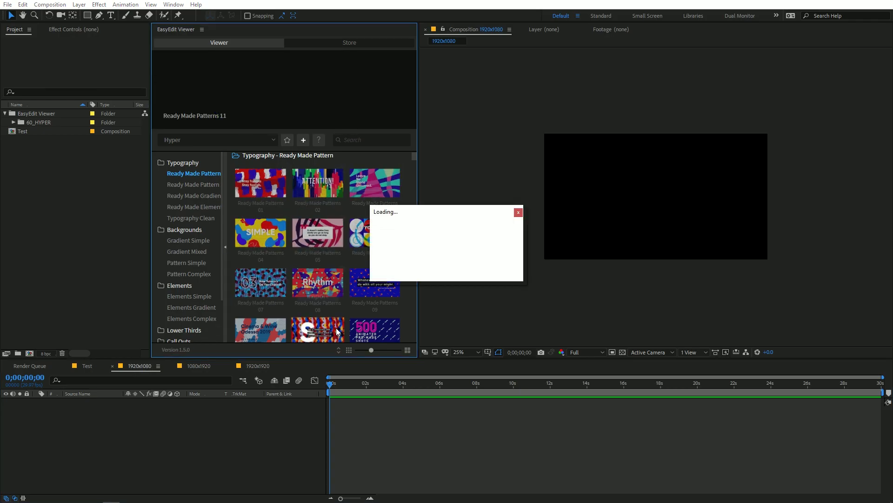
{"action": "left_click", "coordinate": [198, 366]}
{"action": "left_click", "coordinate": [318, 197]}
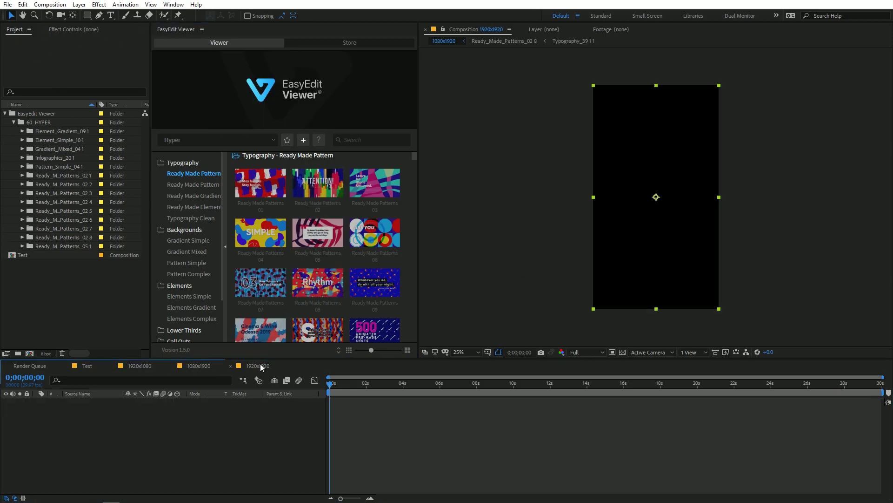
{"action": "left_click", "coordinate": [257, 366]}
{"action": "left_click", "coordinate": [318, 198]}
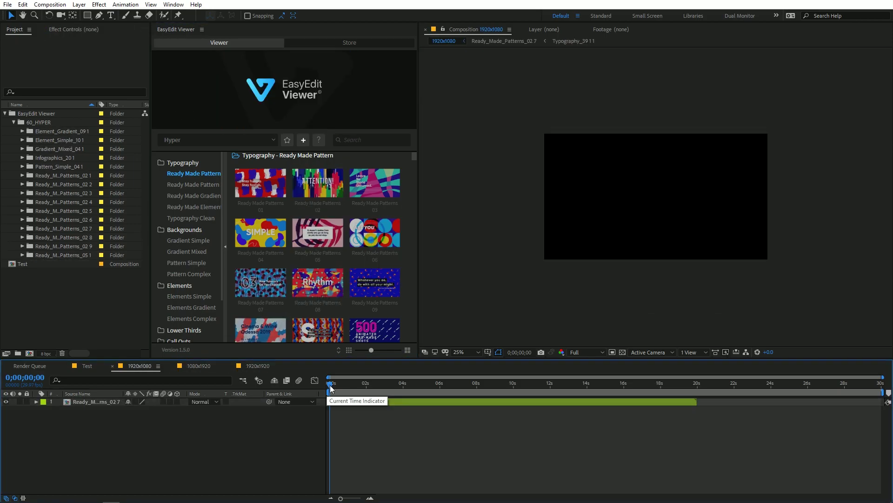
Compare the ATTENTION! template's layout at nearly five seconds in the 1920x1080, 1080x1920 and 1920x1920 compositions
{"action": "left_click_drag", "start_coordinate": [331, 385], "coordinate": [416, 390]}
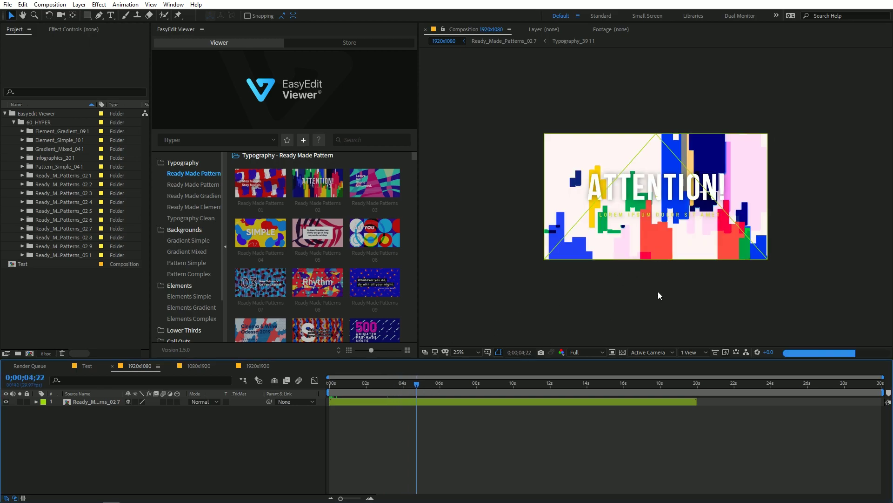
{"action": "left_click", "coordinate": [198, 366]}
{"action": "left_click_drag", "start_coordinate": [392, 383], "coordinate": [415, 383]}
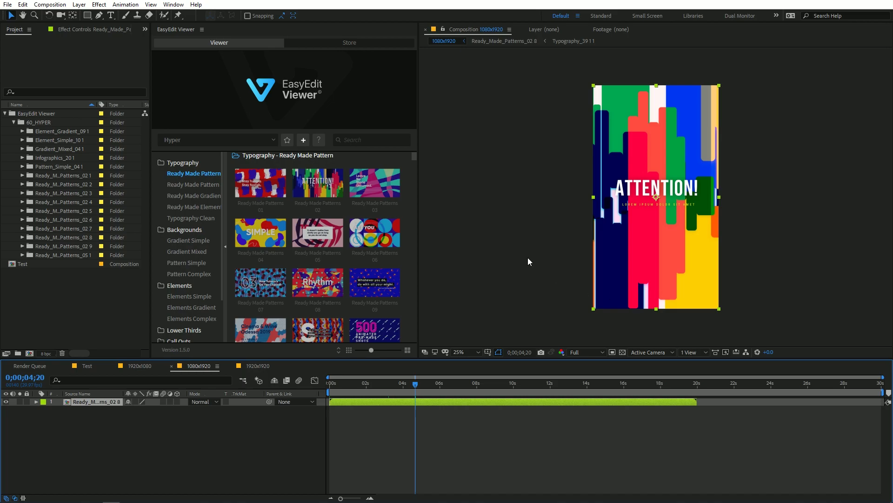
{"action": "left_click", "coordinate": [258, 367]}
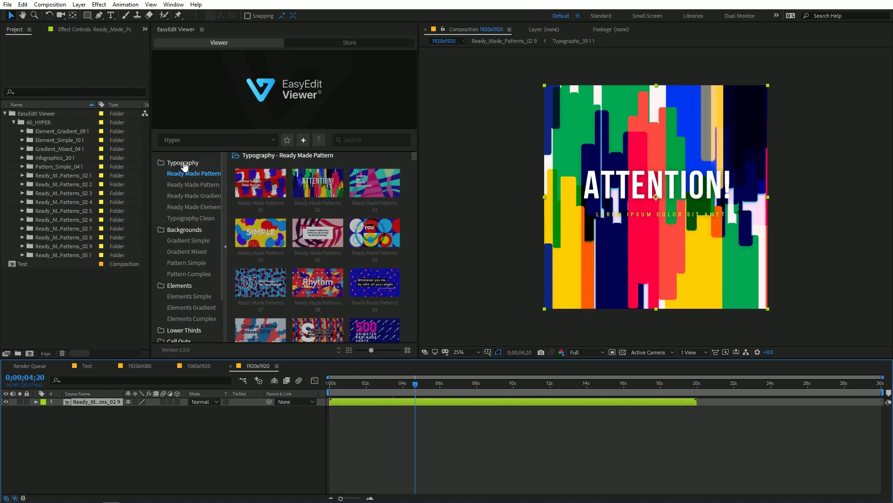
Look over the viewer's template categories from Typography down to Transitions
{"action": "scroll", "coordinate": [277, 258], "scroll_direction": "down", "scroll_amount": 4}
{"action": "scroll", "coordinate": [187, 307], "scroll_direction": "down", "scroll_amount": 2}
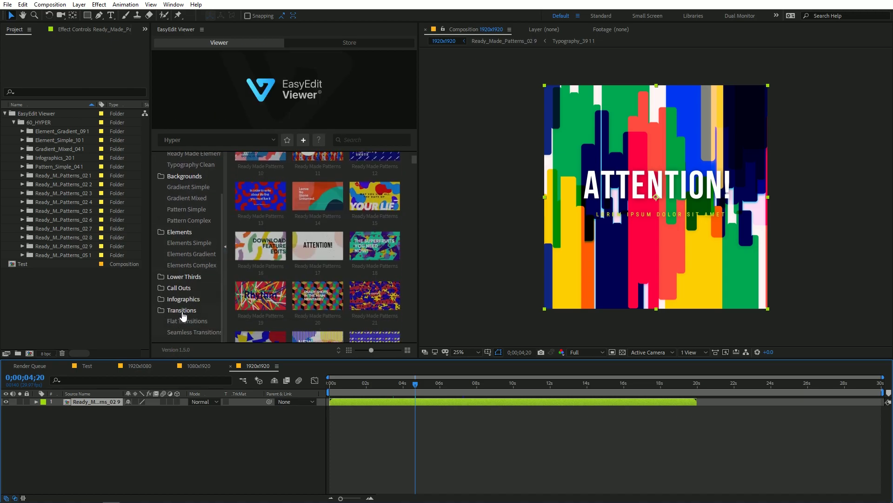
{"action": "scroll", "coordinate": [317, 252], "scroll_direction": "up", "scroll_amount": 4}
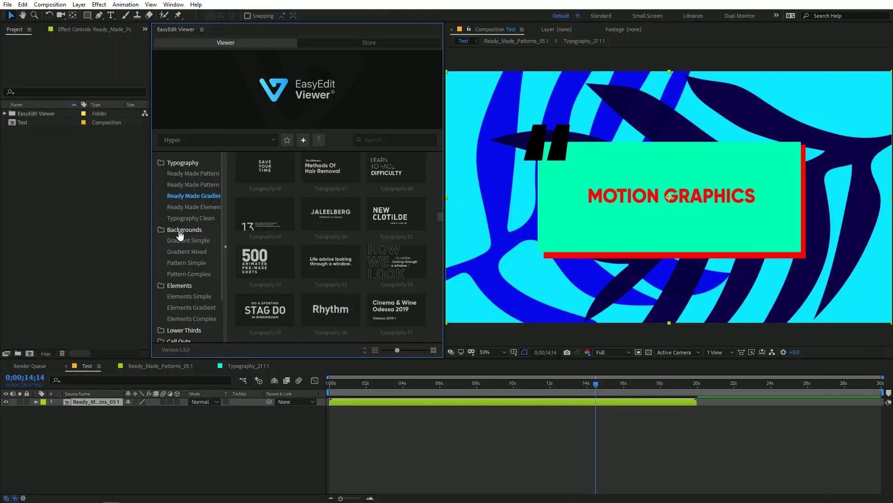
Show the Backgrounds templates and delete the Ready_Made_Patterns_05 1 layer from the Test composition
{"action": "left_click", "coordinate": [180, 231]}
{"action": "left_click", "coordinate": [83, 402]}
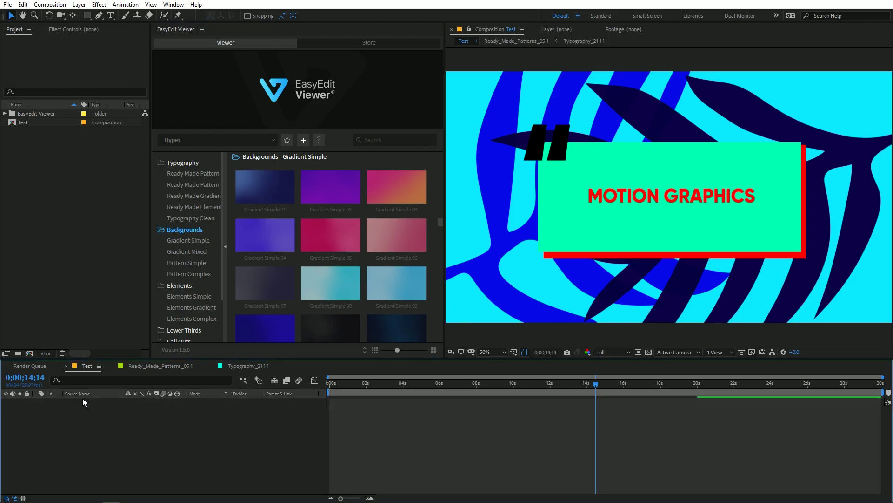
{"action": "key", "text": "Delete"}
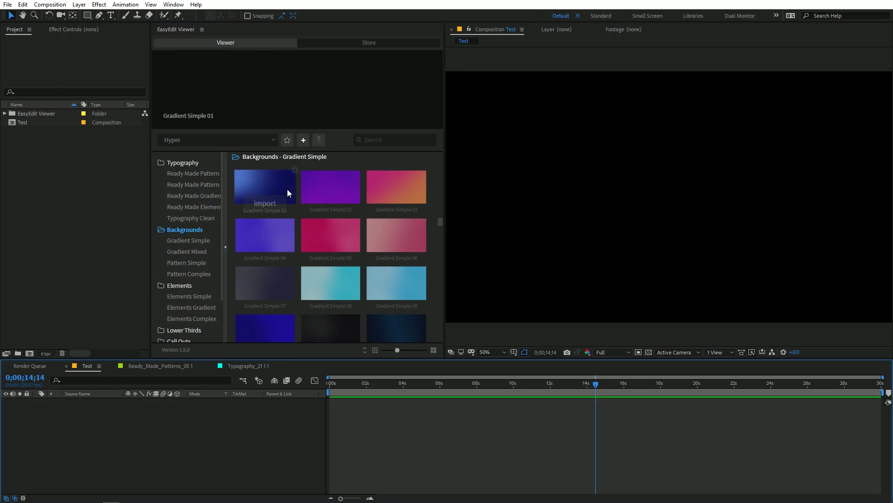
Browse the Gradient Simple, Gradient Mixed and Pattern Simple backgrounds, returning to the Gradient Mixed category
{"action": "scroll", "coordinate": [396, 191], "scroll_direction": "down", "scroll_amount": 2}
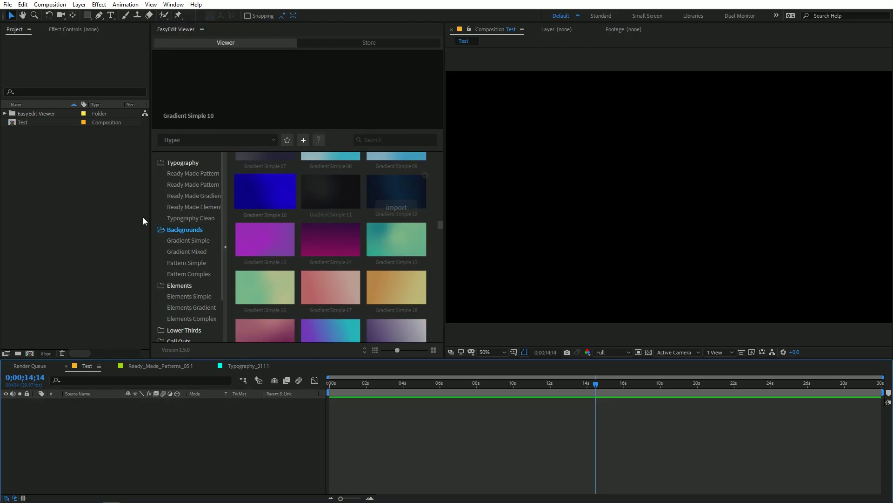
{"action": "left_click", "coordinate": [189, 240]}
{"action": "left_click", "coordinate": [188, 251]}
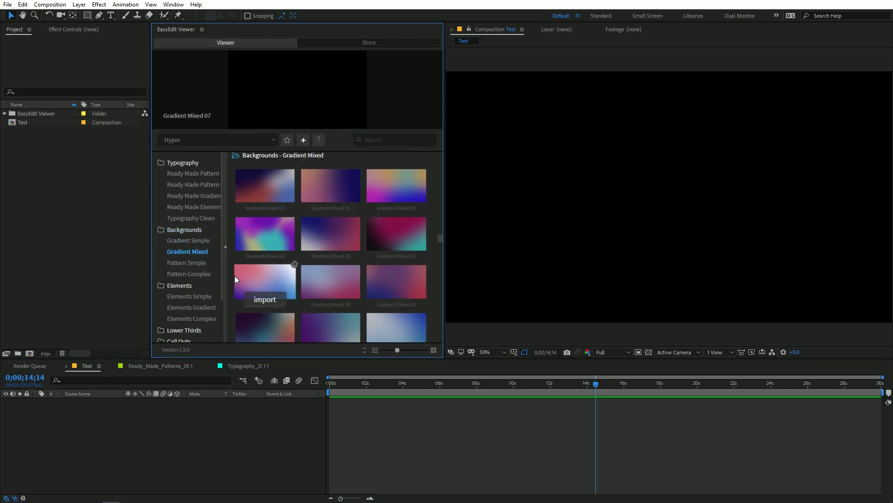
{"action": "left_click", "coordinate": [188, 263]}
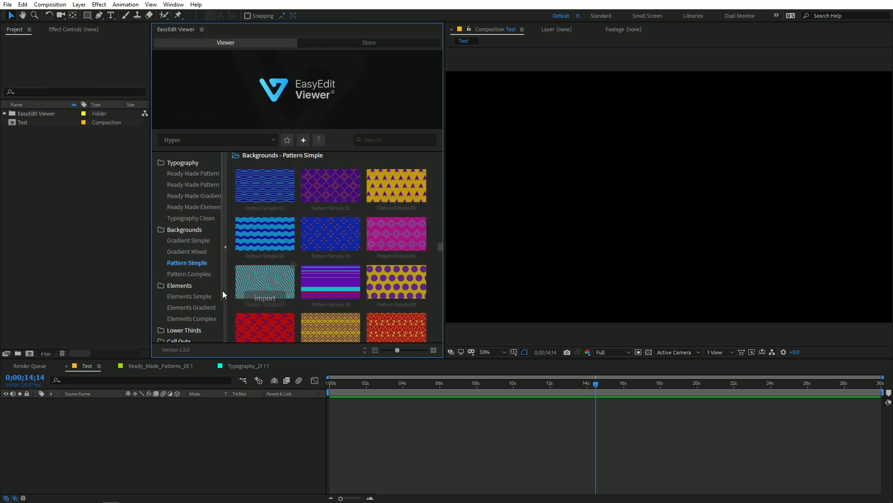
{"action": "left_click", "coordinate": [188, 252]}
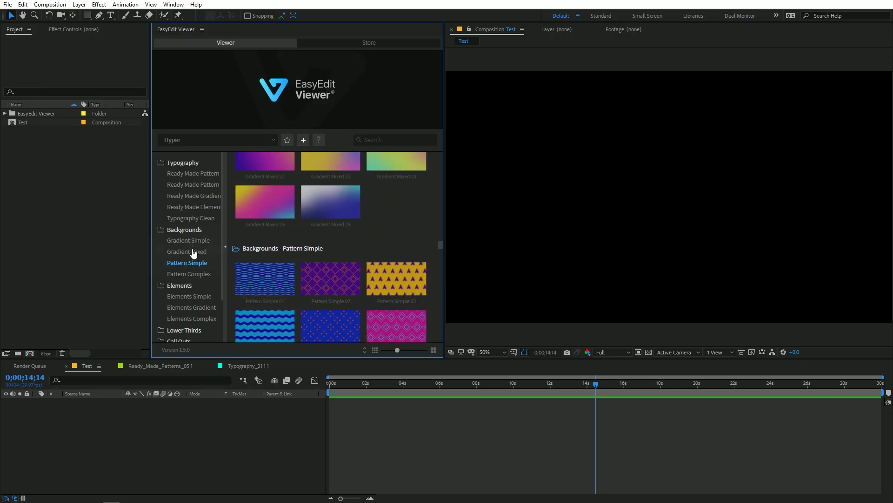
{"action": "left_click", "coordinate": [193, 253]}
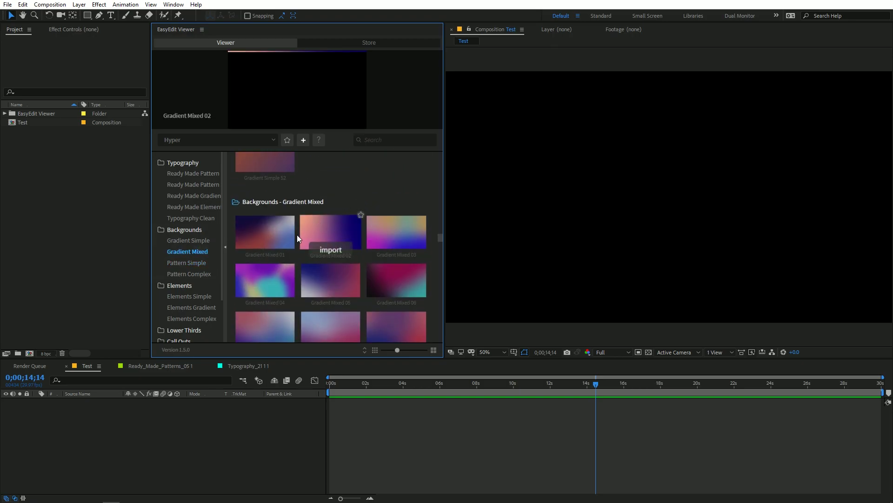
Import the Gradient Mixed 04 background into the Test composition, start its layer at the timeline's beginning, and scrub to 0;00;00;28
{"action": "left_click", "coordinate": [265, 296]}
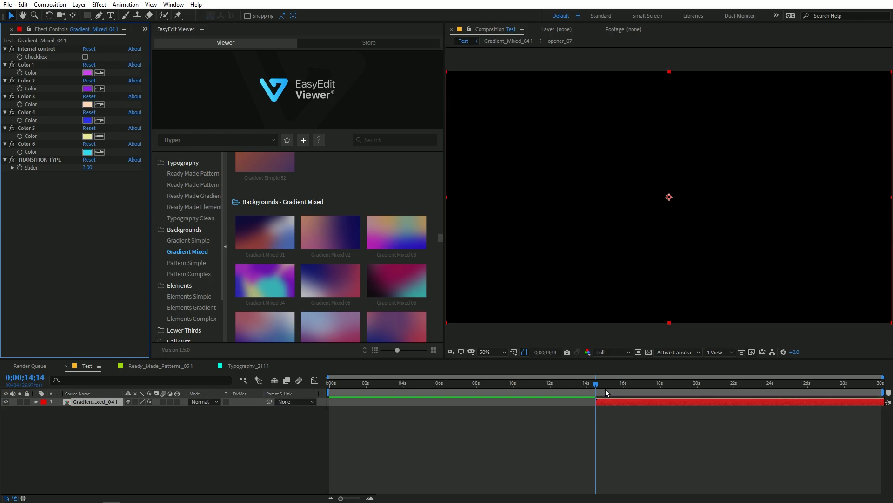
{"action": "left_click_drag", "start_coordinate": [596, 387], "coordinate": [375, 413]}
{"action": "left_click_drag", "start_coordinate": [498, 388], "coordinate": [354, 386]}
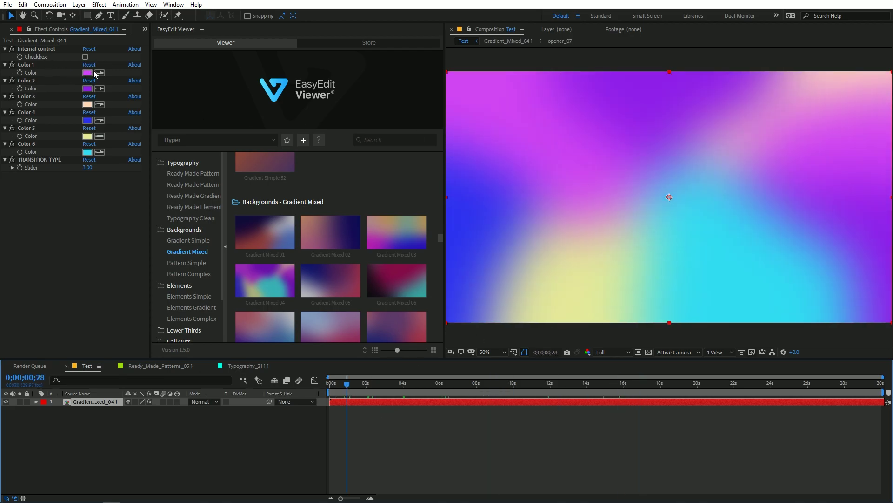
Change the Gradient_Mixed_04 1 layer's Color 1 to a bright green
{"action": "left_click", "coordinate": [88, 73]}
{"action": "left_click", "coordinate": [213, 293]}
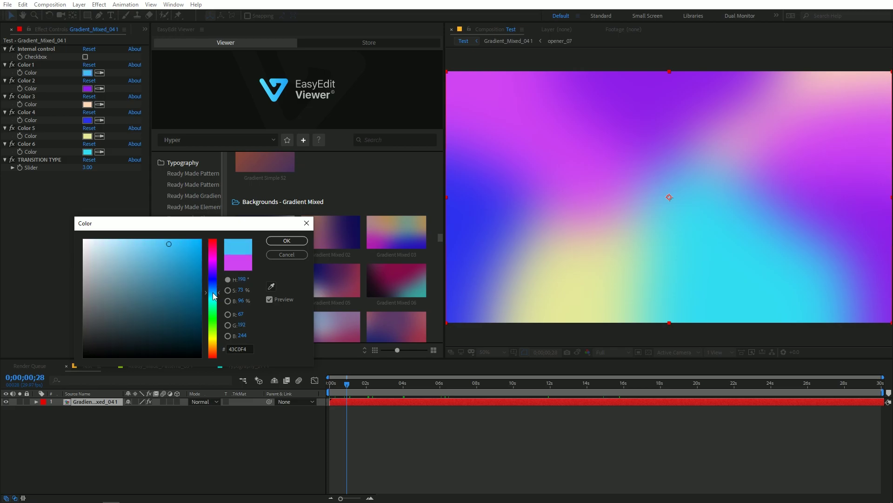
{"action": "left_click", "coordinate": [212, 313]}
{"action": "left_click", "coordinate": [287, 240]}
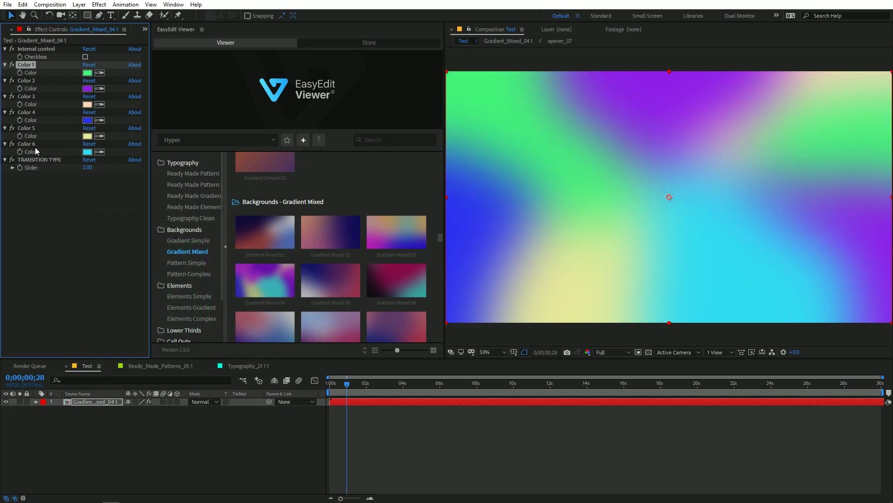
{"action": "left_click", "coordinate": [76, 277]}
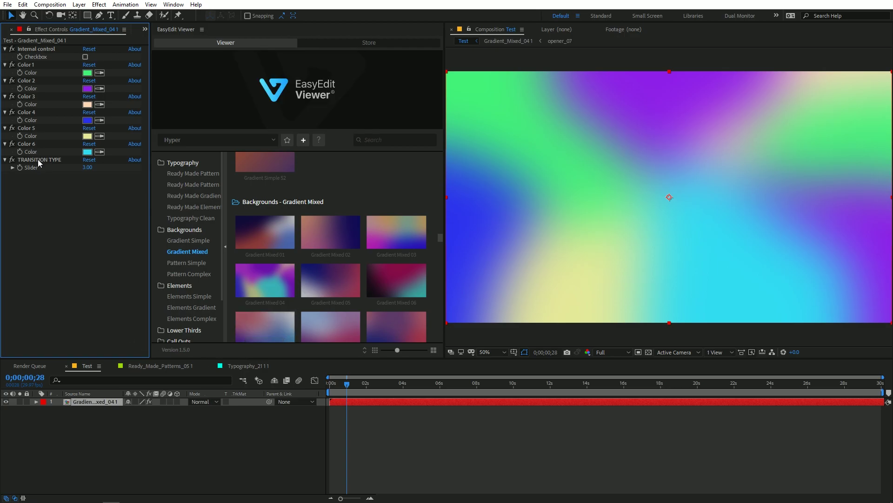
Select the background's TRANSITION TYPE effect and scrub through the first second to examine its opening transition
{"action": "left_click", "coordinate": [37, 160]}
{"action": "left_click_drag", "start_coordinate": [346, 385], "coordinate": [319, 392]}
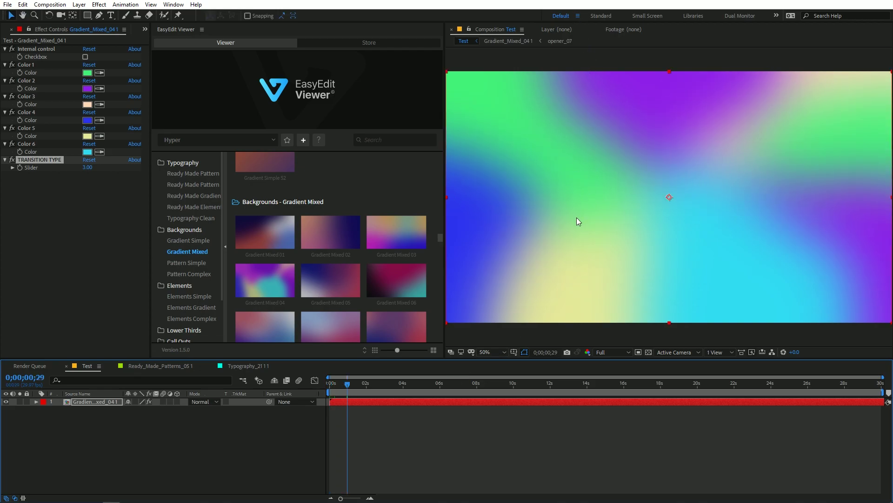
Set the Gradient_Mixed_04 1 layer's TRANSITION TYPE slider to 5 and play the composition from the start
{"action": "left_click", "coordinate": [104, 182]}
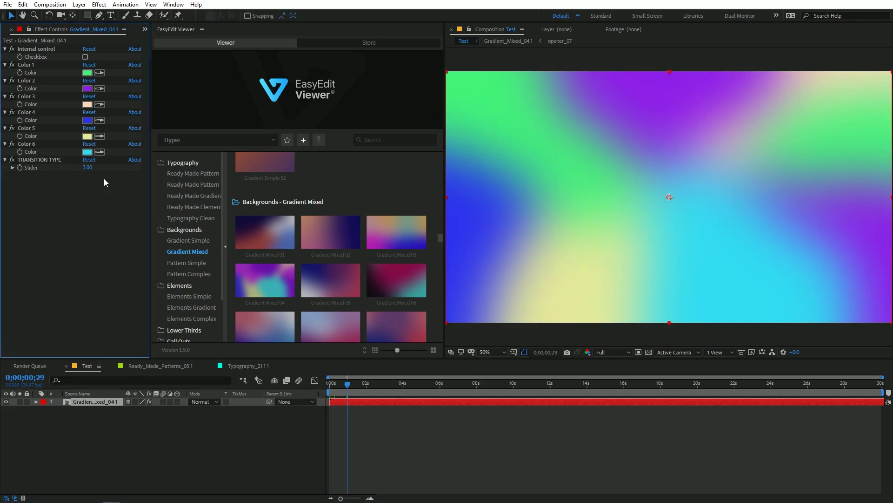
{"action": "left_click", "coordinate": [32, 159]}
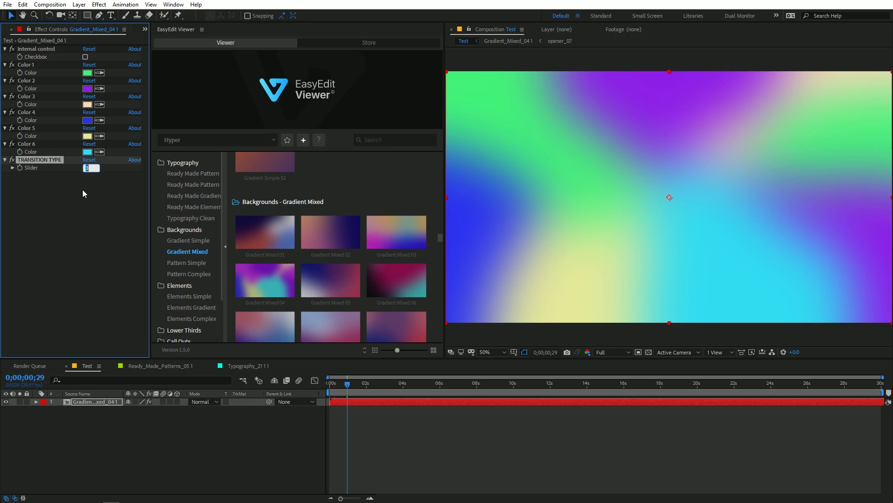
{"action": "left_click", "coordinate": [86, 167]}
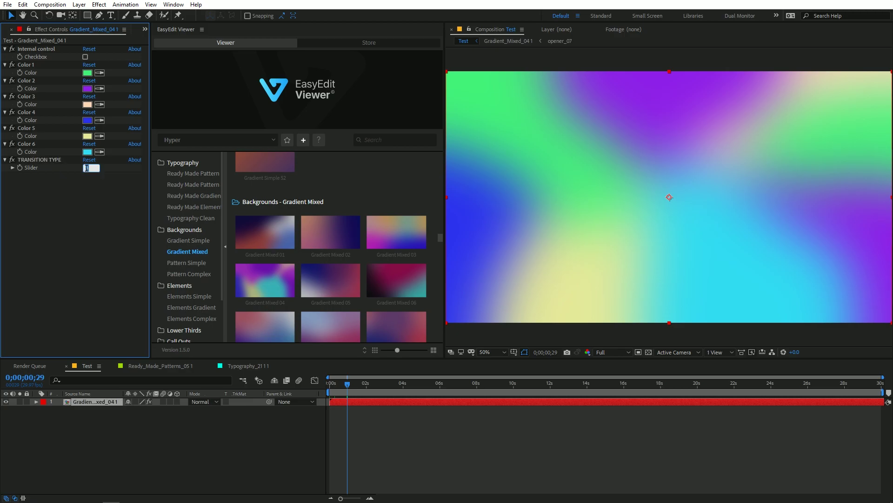
{"action": "type", "text": "5"}
{"action": "key", "text": "Return"}
{"action": "key", "text": "Home"}
{"action": "left_click", "coordinate": [244, 389]}
{"action": "key", "text": "space"}
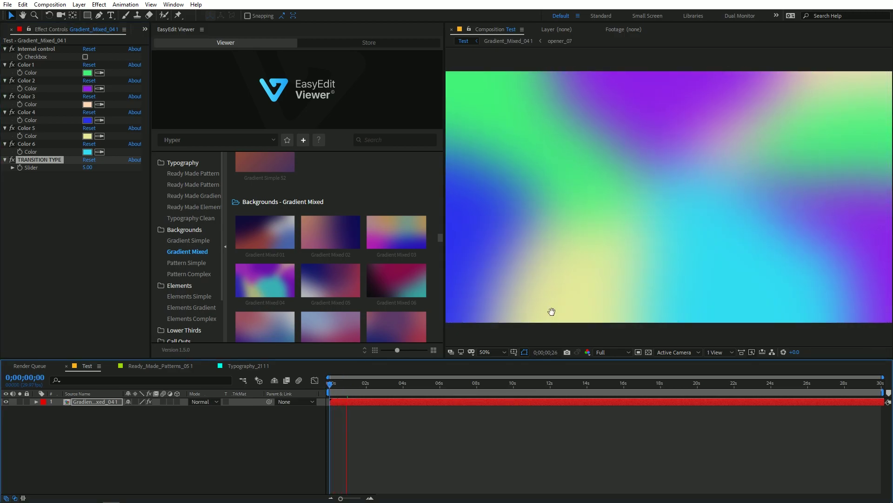
Try a TRANSITION TYPE value of 10 on the gradient background and preview its opening from the first frame
{"action": "left_click", "coordinate": [86, 167]}
{"action": "type", "text": "10"}
{"action": "key", "text": "Return"}
{"action": "left_click", "coordinate": [277, 404]}
{"action": "key", "text": "Home"}
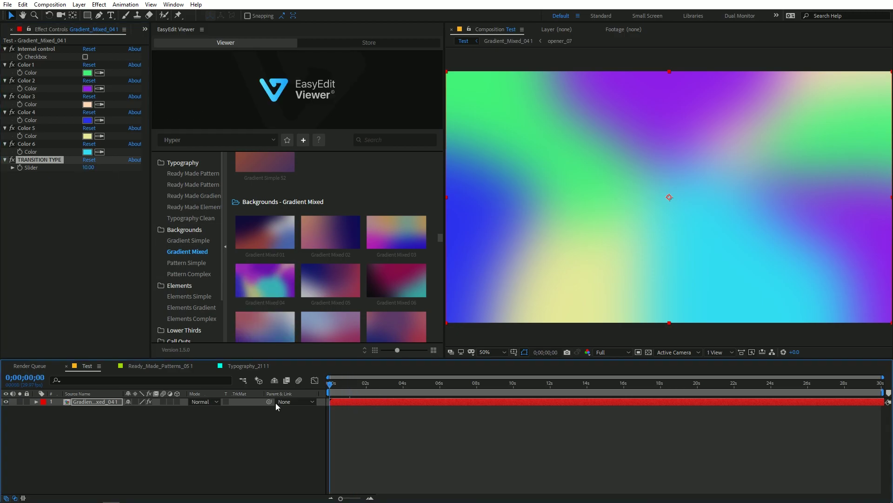
{"action": "key", "text": "space"}
Change the gradient background's TRANSITION TYPE slider to 2 and replay the transition from the beginning
{"action": "left_click", "coordinate": [88, 168]}
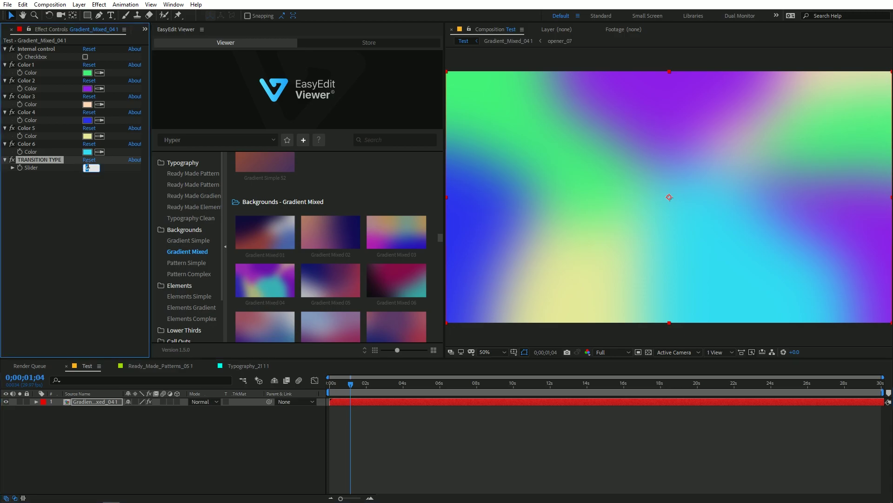
{"action": "type", "text": "2"}
{"action": "key", "text": "Return"}
{"action": "key", "text": "Home"}
{"action": "left_click", "coordinate": [448, 376]}
{"action": "key", "text": "space"}
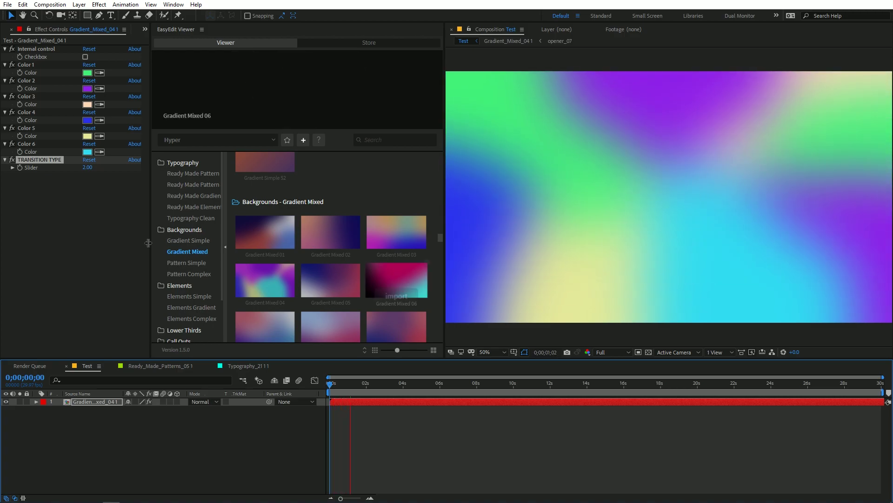
Import the Pattern Simple 04 background at 0;00;11;05 in the Test composition and view it at 0;00;13;05
{"action": "left_click_drag", "start_coordinate": [447, 382], "coordinate": [535, 392]}
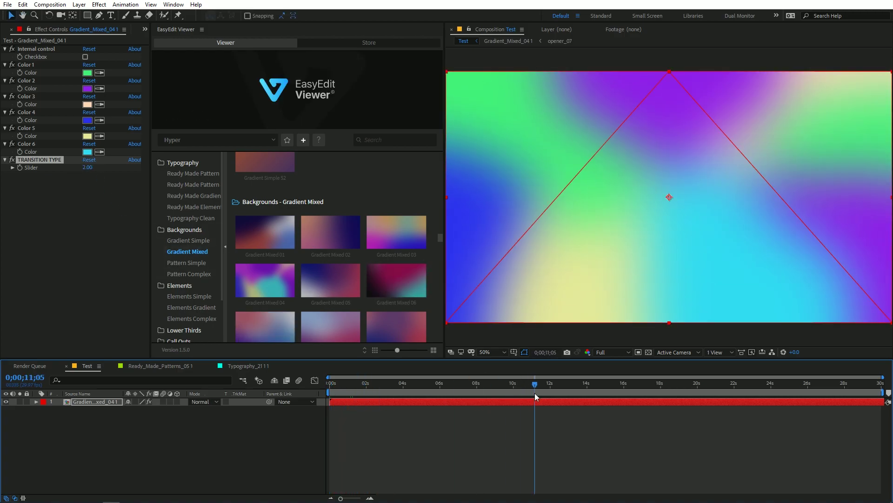
{"action": "left_click", "coordinate": [183, 263]}
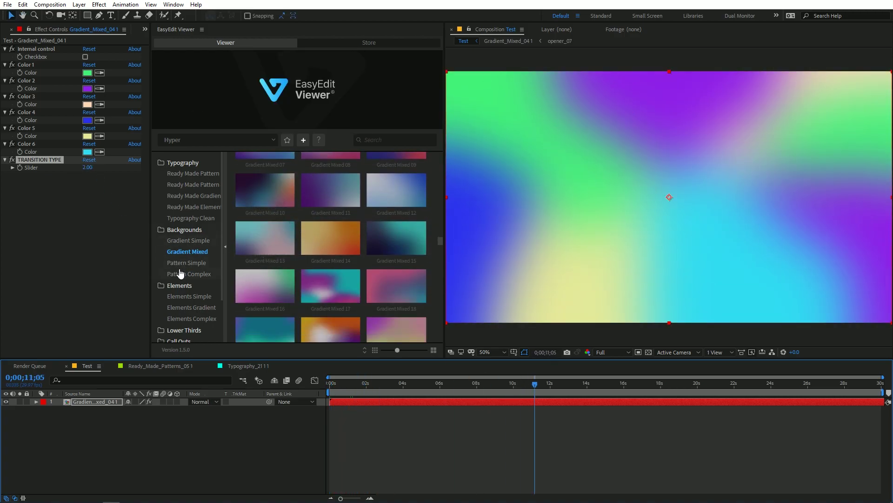
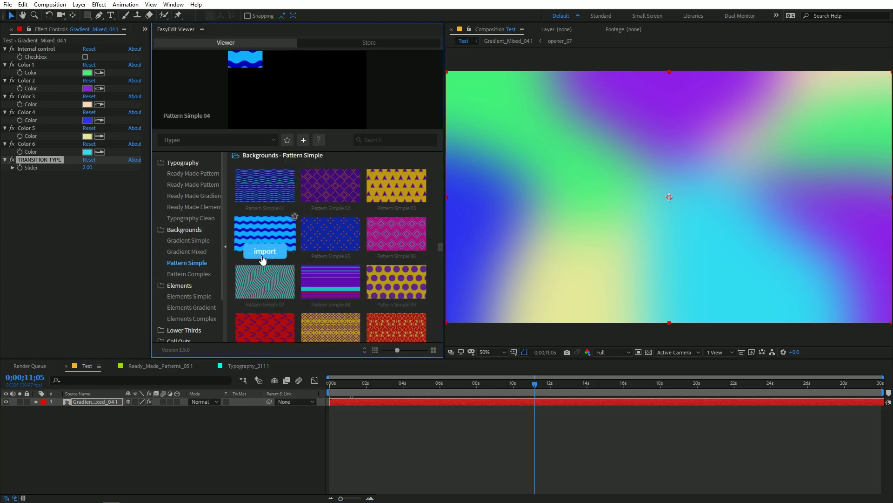
{"action": "left_click", "coordinate": [263, 251]}
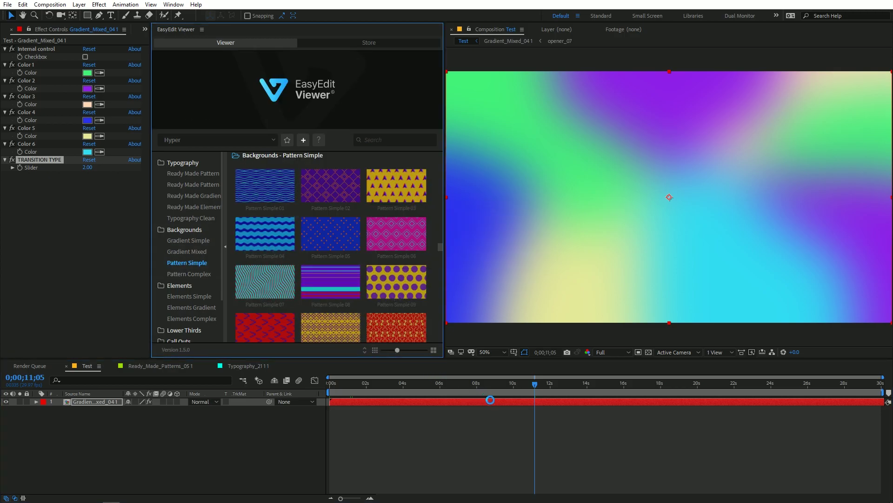
{"action": "left_click", "coordinate": [557, 384]}
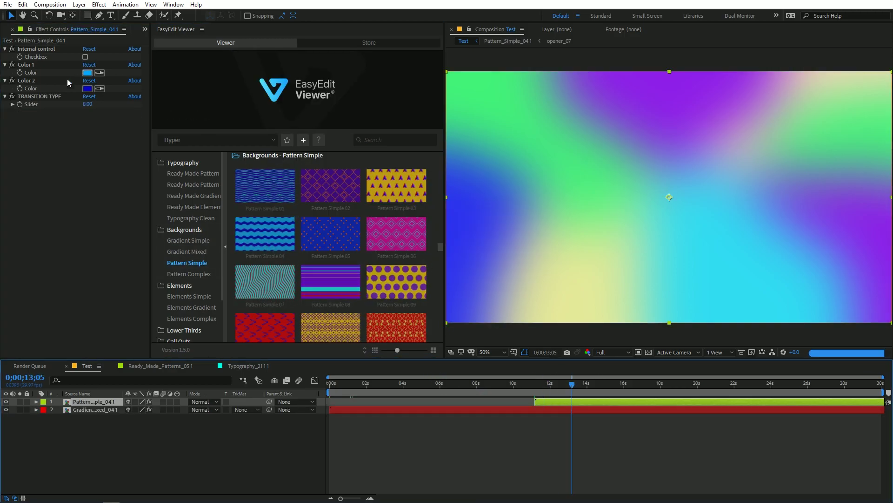
Set the Pattern_Simple_04 1 layer's TRANSITION TYPE to 7 and its Color 2 to crimson red, checking the pattern at 0;00;18;16
{"action": "left_click", "coordinate": [87, 105]}
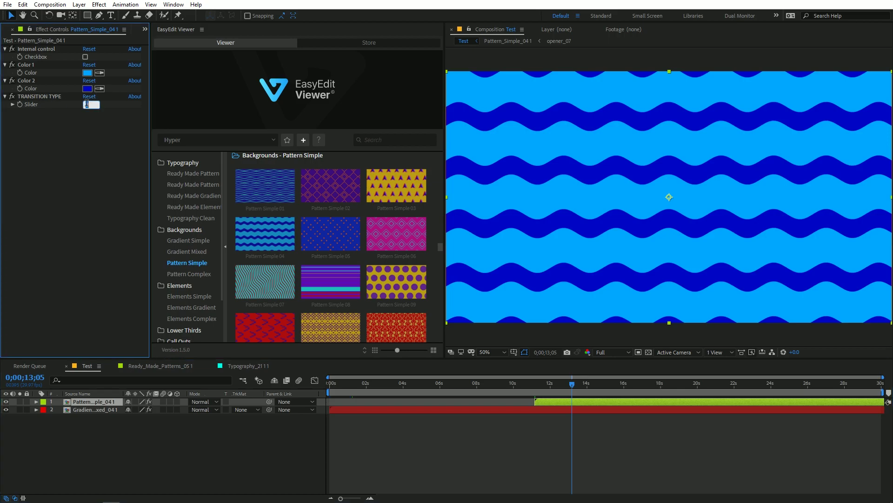
{"action": "key", "text": "Return"}
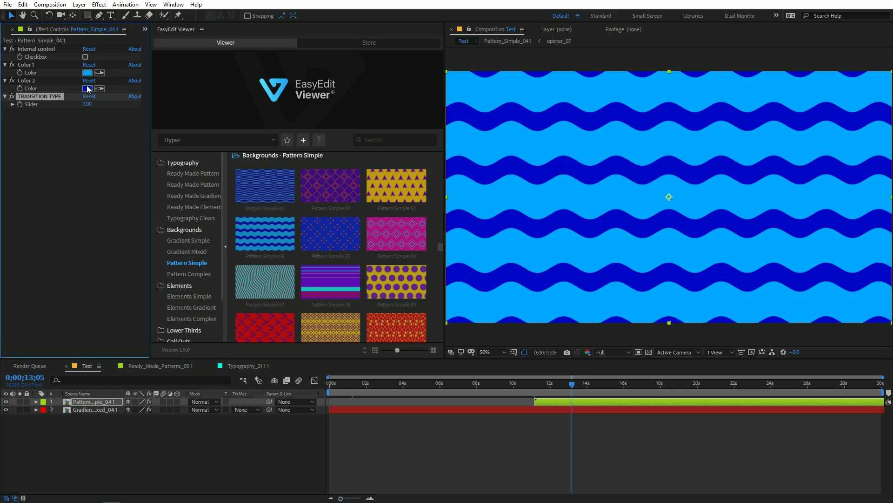
{"action": "left_click", "coordinate": [87, 88]}
{"action": "left_click", "coordinate": [214, 244]}
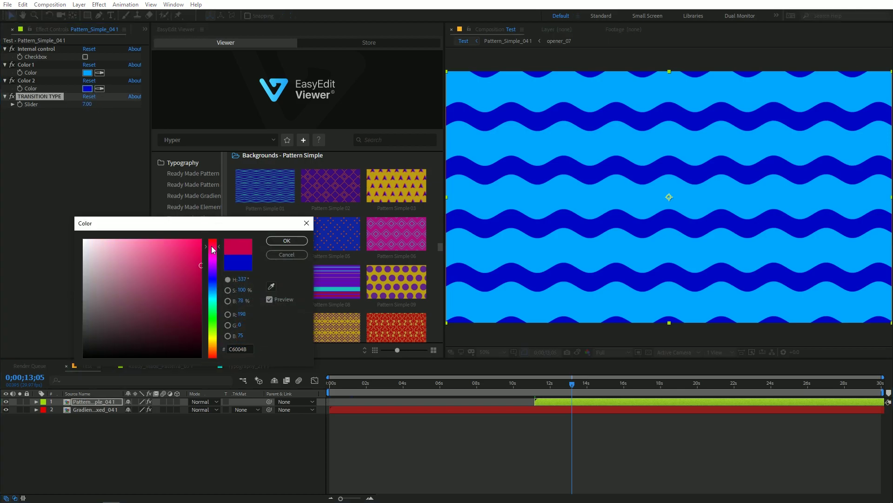
{"action": "left_click", "coordinate": [288, 240]}
{"action": "left_click_drag", "start_coordinate": [547, 387], "coordinate": [671, 394]}
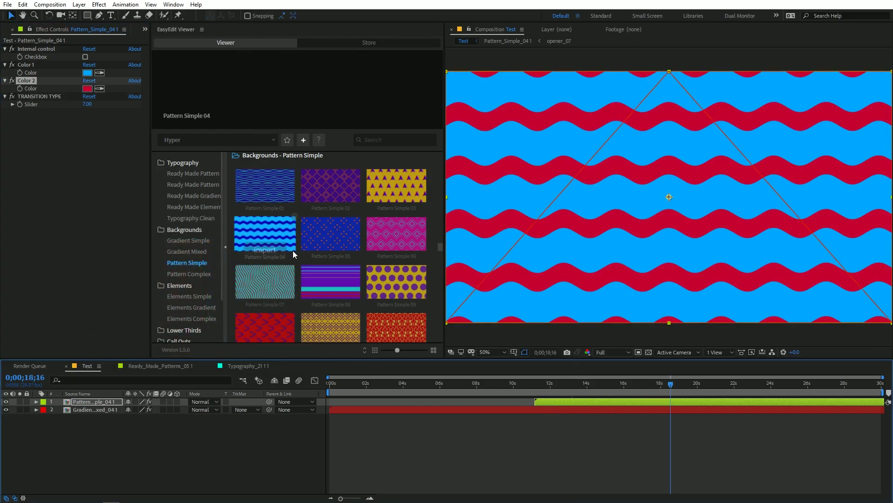
Import the Element Simple 10 rectangle outline from the Elements category at 0;00;04;06 in the Test composition
{"action": "scroll", "coordinate": [292, 250], "scroll_direction": "down", "scroll_amount": 3}
{"action": "scroll", "coordinate": [365, 288], "scroll_direction": "down", "scroll_amount": 3}
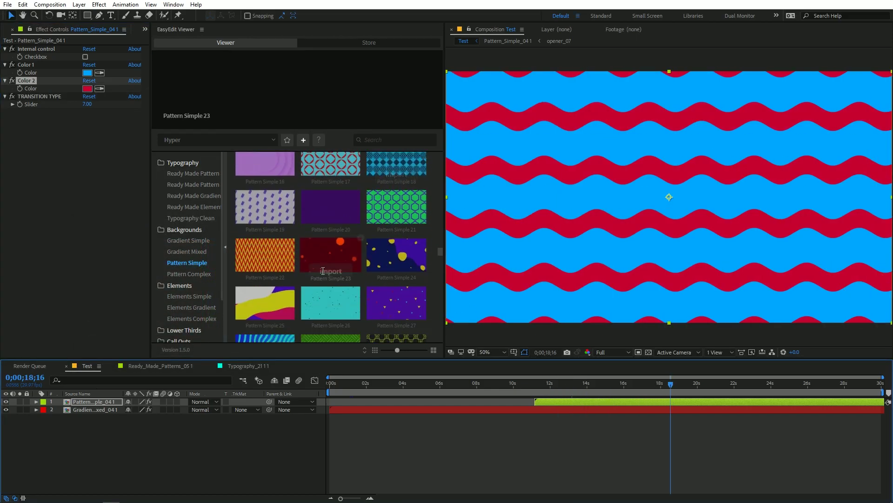
{"action": "left_click", "coordinate": [184, 286]}
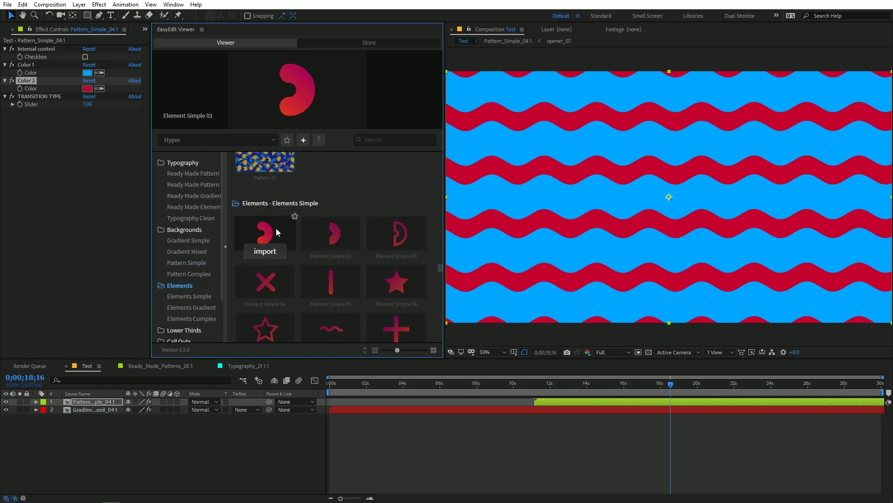
{"action": "scroll", "coordinate": [279, 291], "scroll_direction": "down", "scroll_amount": 3}
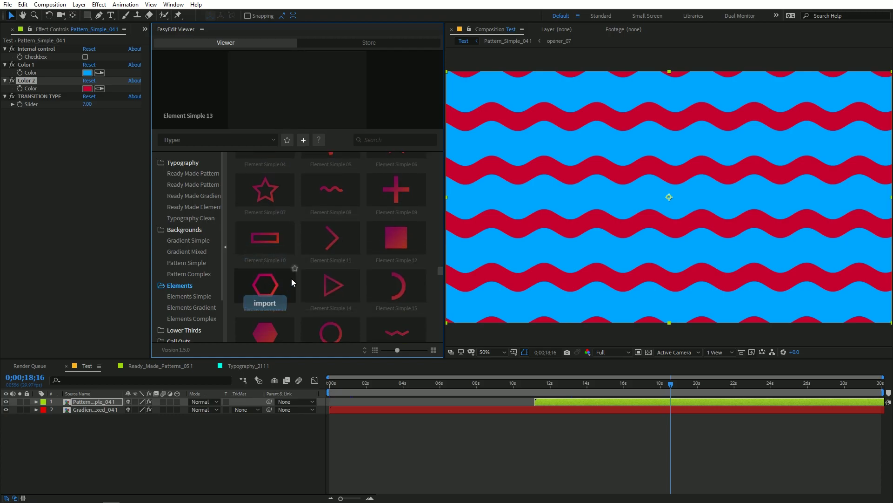
{"action": "left_click_drag", "start_coordinate": [463, 384], "coordinate": [407, 384]}
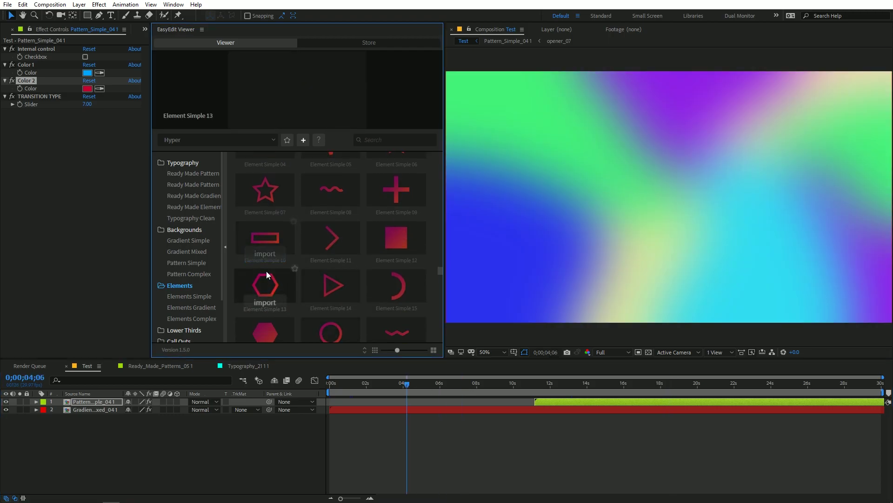
{"action": "left_click", "coordinate": [265, 254]}
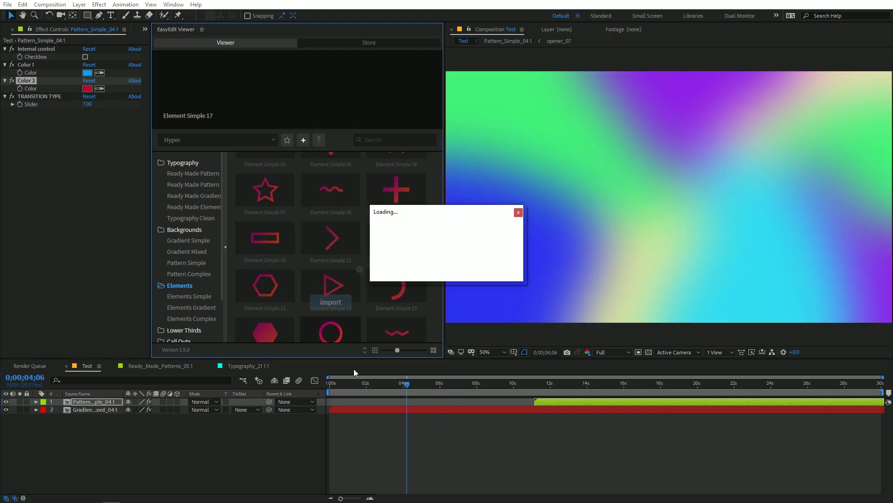
Recolour the rectangle outline element with Color 1 red (EE0000) and Color 2 bright green
{"action": "left_click", "coordinate": [87, 73]}
{"action": "left_click_drag", "start_coordinate": [213, 249], "coordinate": [213, 234]}
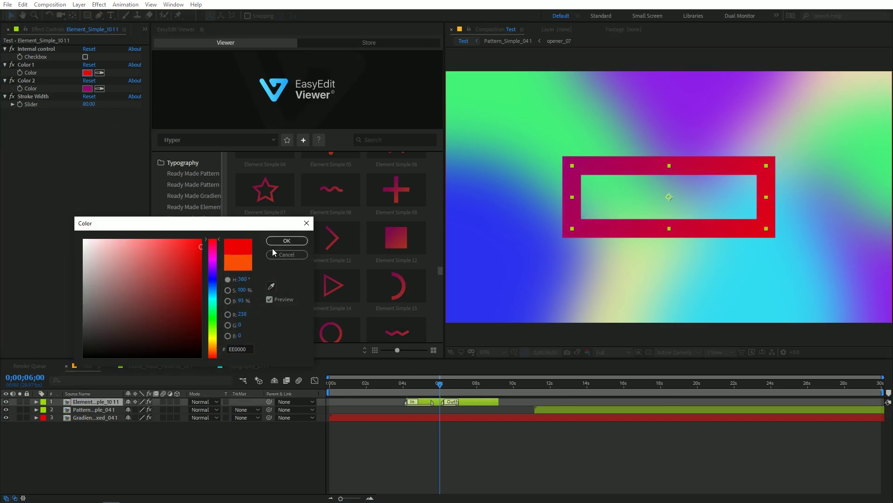
{"action": "left_click", "coordinate": [278, 242]}
{"action": "left_click", "coordinate": [87, 88]}
{"action": "left_click_drag", "start_coordinate": [212, 288], "coordinate": [215, 309]}
{"action": "left_click", "coordinate": [114, 253]}
{"action": "left_click", "coordinate": [201, 240]}
{"action": "left_click", "coordinate": [286, 241]}
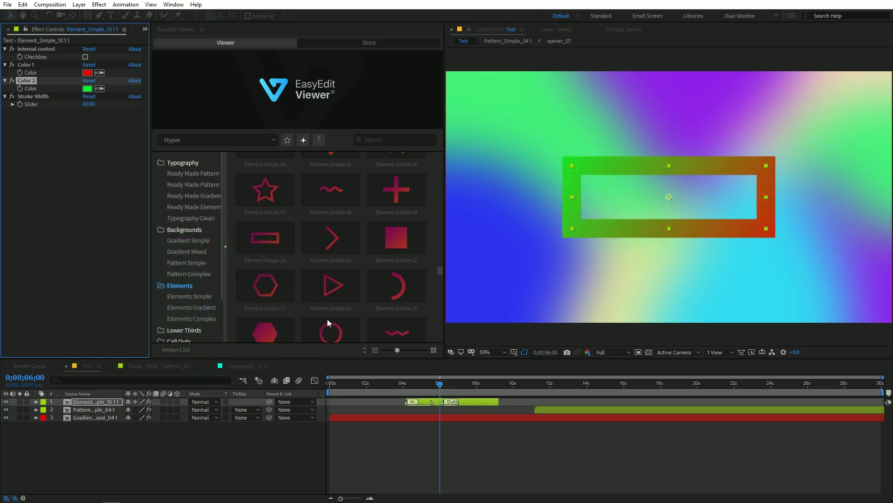
Shift the rectangle element's layer to start near the 5-second mark, delay its Out marker, and play back its animation
{"action": "left_click_drag", "start_coordinate": [446, 401], "coordinate": [461, 400]}
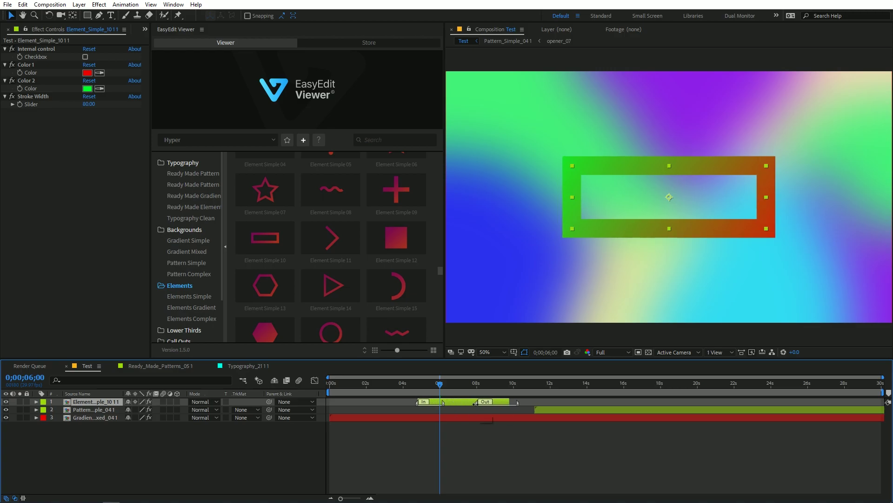
{"action": "left_click_drag", "start_coordinate": [440, 383], "coordinate": [415, 384]}
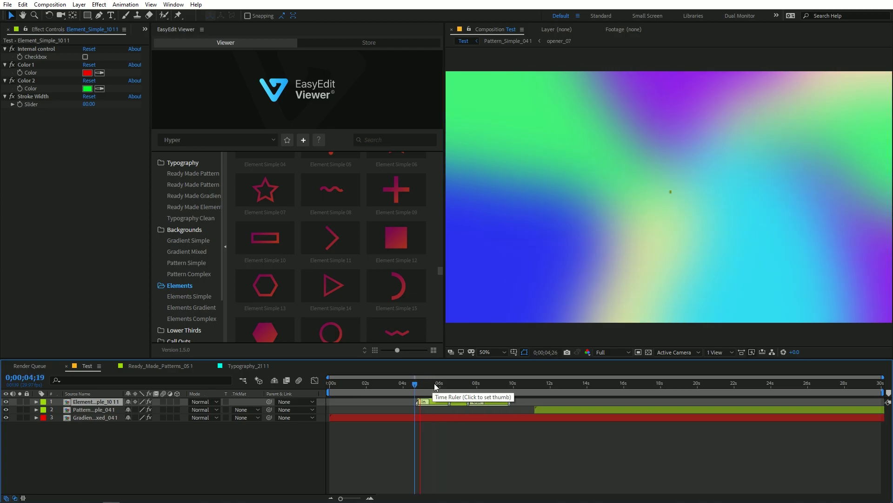
{"action": "left_click", "coordinate": [632, 245]}
Browse the Elements Gradient collection and import the Element Gradient 09 element
{"action": "scroll", "coordinate": [343, 173], "scroll_direction": "down", "scroll_amount": 3}
{"action": "mouse_move", "coordinate": [268, 225]}
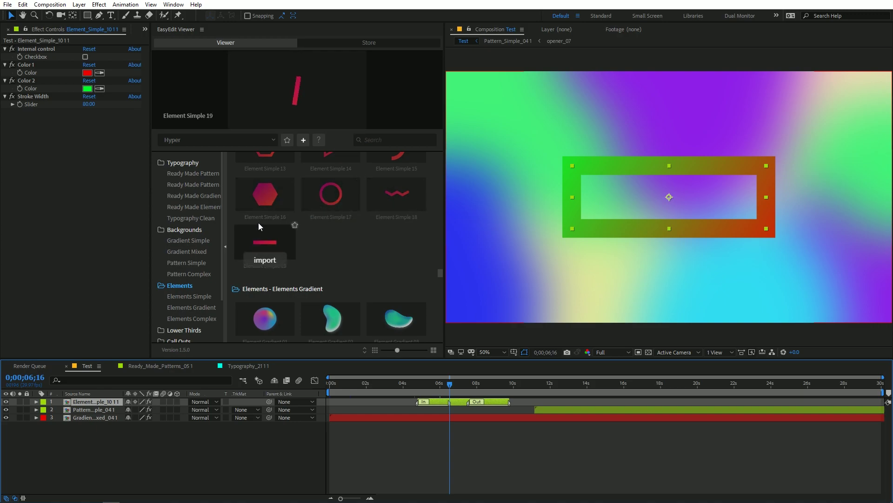
{"action": "scroll", "coordinate": [333, 242], "scroll_direction": "down", "scroll_amount": 2}
{"action": "mouse_move", "coordinate": [291, 236]}
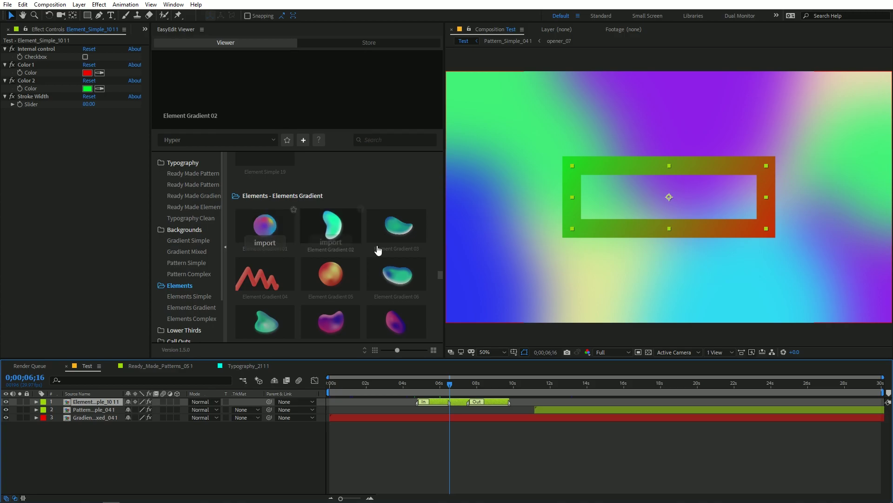
{"action": "scroll", "coordinate": [372, 248], "scroll_direction": "down", "scroll_amount": 2}
{"action": "scroll", "coordinate": [345, 257], "scroll_direction": "down", "scroll_amount": 1}
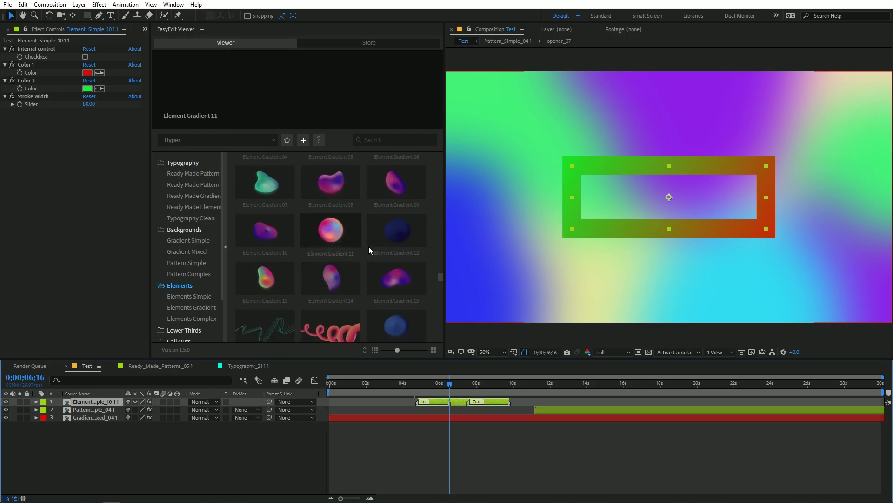
{"action": "left_click", "coordinate": [403, 199]}
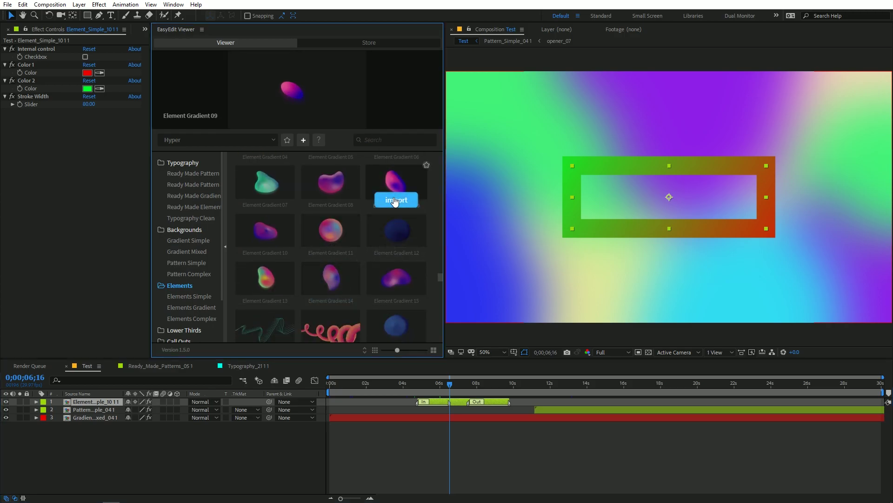
Set the Element_Gradient_09 layer's Color 1 to white (FFFFFF) and its Shadow Opacity to 169
{"action": "left_click", "coordinate": [87, 73]}
{"action": "left_click_drag", "start_coordinate": [196, 239], "coordinate": [2, 217]}
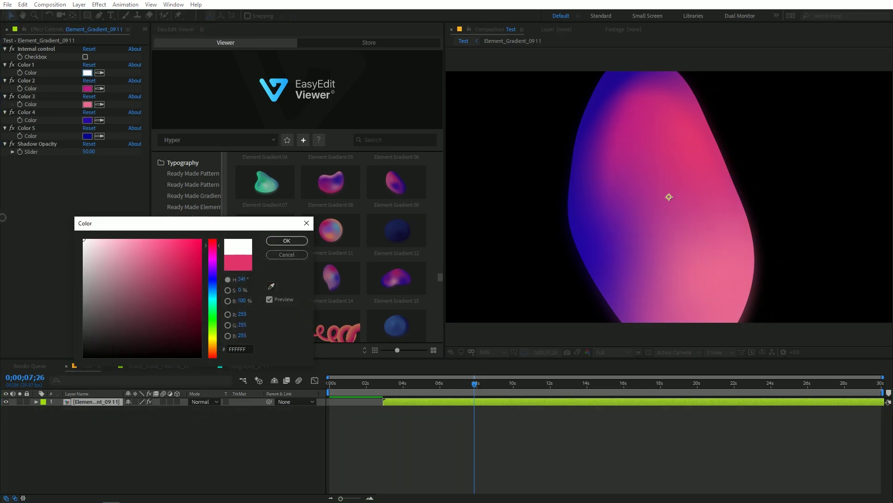
{"action": "left_click", "coordinate": [275, 240]}
{"action": "left_click_drag", "start_coordinate": [442, 387], "coordinate": [493, 375]}
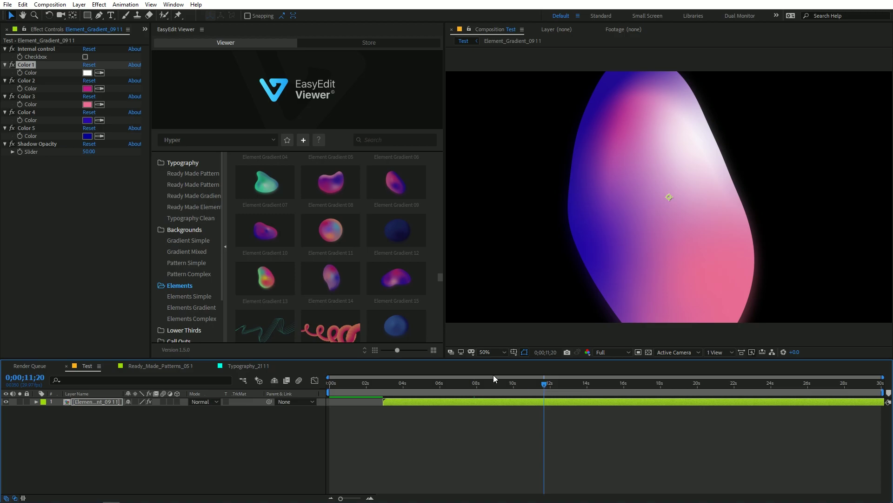
{"action": "left_click_drag", "start_coordinate": [84, 153], "coordinate": [100, 153]}
Browse the remaining gradient elements and preview the Elements Complex templates
{"action": "scroll", "coordinate": [331, 239], "scroll_direction": "down", "scroll_amount": 1}
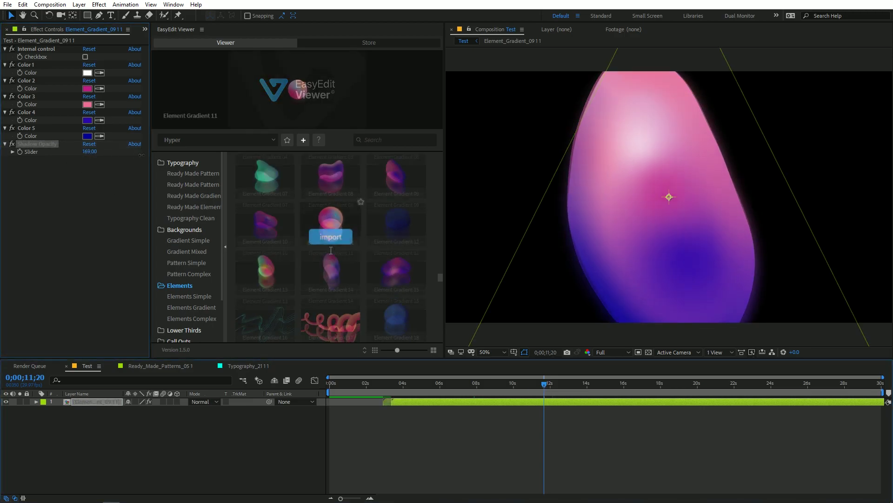
{"action": "scroll", "coordinate": [332, 246], "scroll_direction": "down", "scroll_amount": 8}
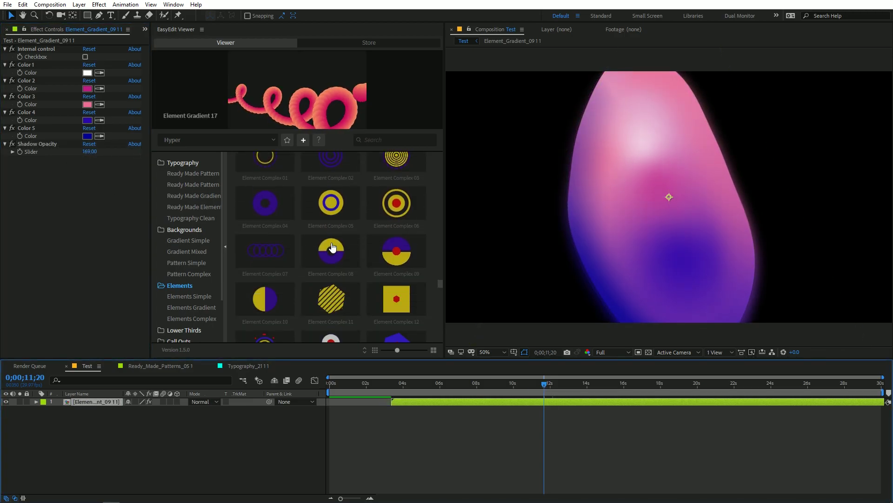
{"action": "scroll", "coordinate": [332, 247], "scroll_direction": "down", "scroll_amount": 1}
{"action": "mouse_move", "coordinate": [344, 270]}
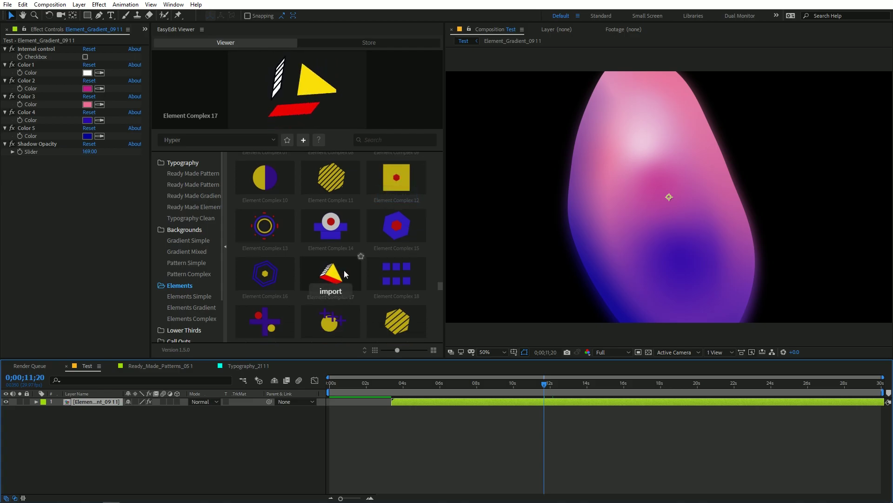
{"action": "scroll", "coordinate": [345, 270], "scroll_direction": "down", "scroll_amount": 3}
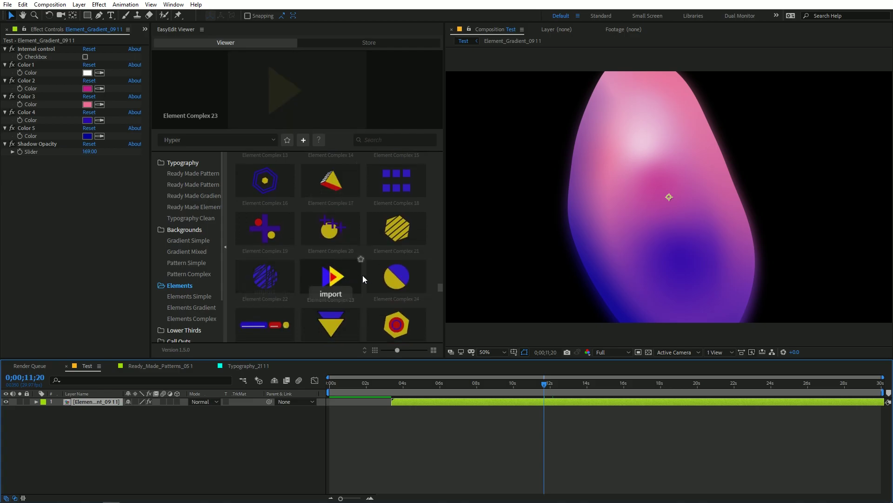
Browse the rest of the Elements Complex templates and preview the first Lower Thirds templates
{"action": "scroll", "coordinate": [298, 284], "scroll_direction": "down", "scroll_amount": 5}
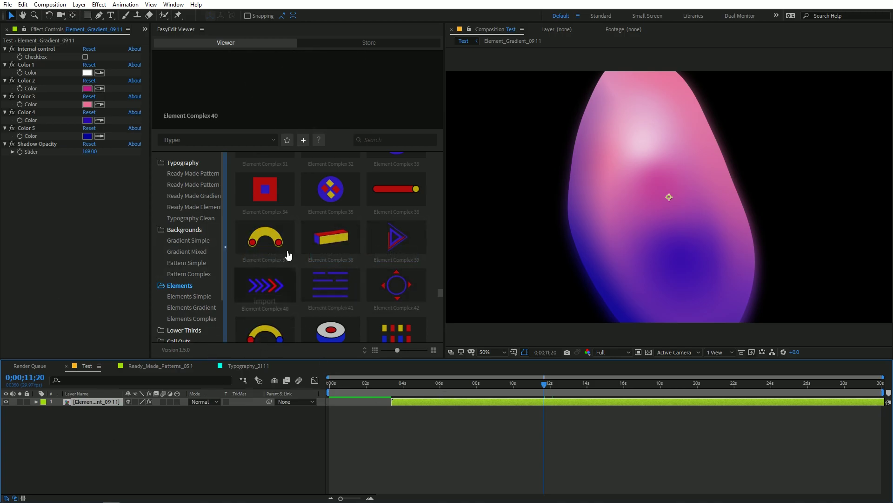
{"action": "scroll", "coordinate": [278, 259], "scroll_direction": "down", "scroll_amount": 2}
{"action": "scroll", "coordinate": [187, 280], "scroll_direction": "down", "scroll_amount": 1}
{"action": "left_click", "coordinate": [178, 279]}
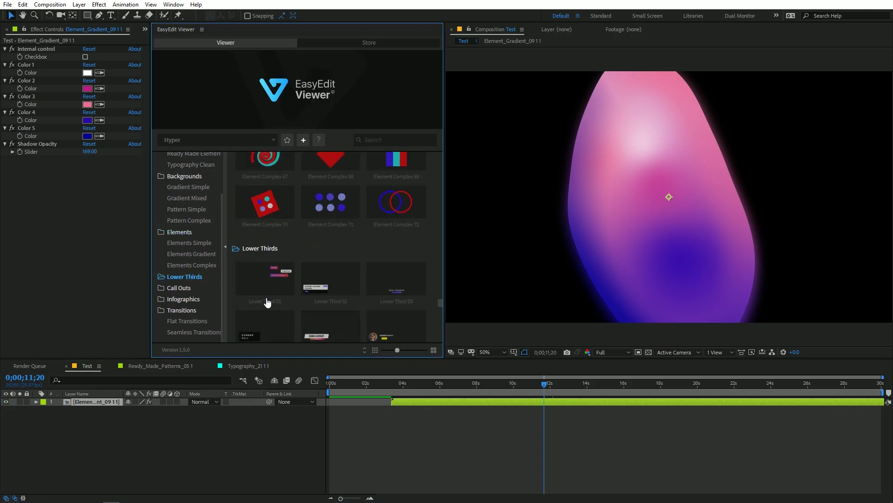
{"action": "mouse_move", "coordinate": [271, 278]}
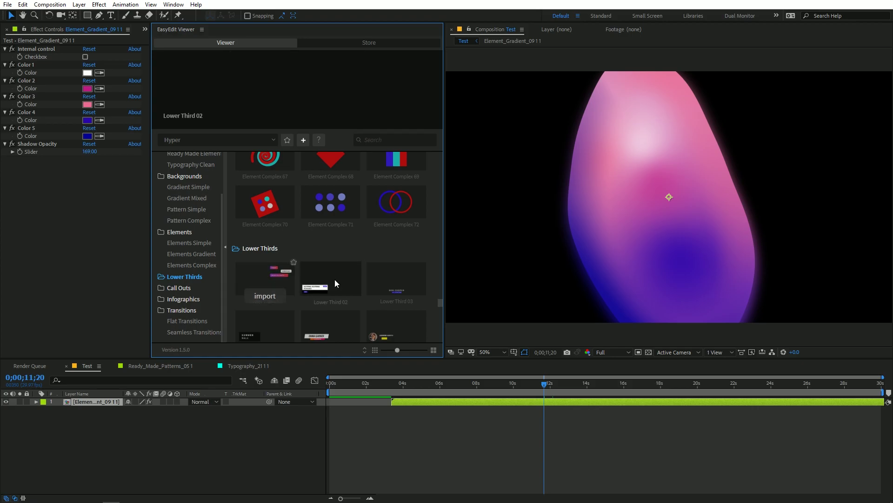
Browse the Call Outs templates and preview several of them, including Callout 14, Callout 18 and Callout 22
{"action": "scroll", "coordinate": [372, 228], "scroll_direction": "down", "scroll_amount": 10}
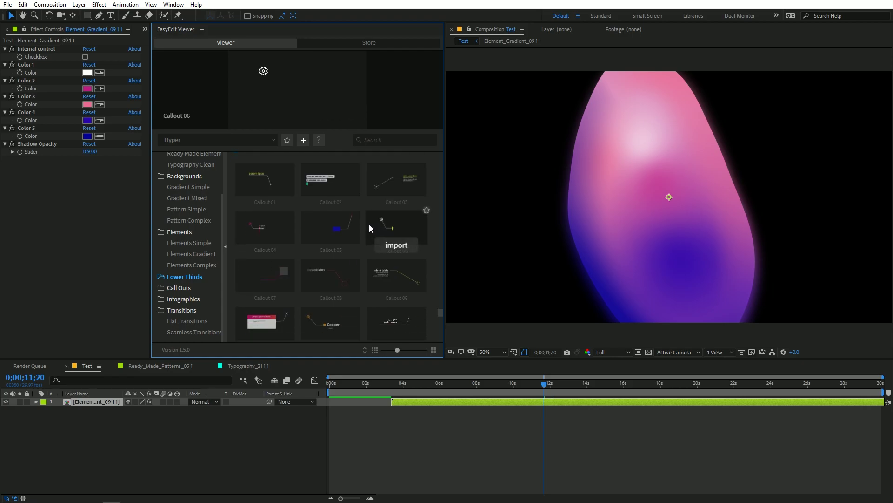
{"action": "mouse_move", "coordinate": [275, 234]}
{"action": "scroll", "coordinate": [304, 248], "scroll_direction": "down", "scroll_amount": 4}
{"action": "mouse_move", "coordinate": [333, 239]}
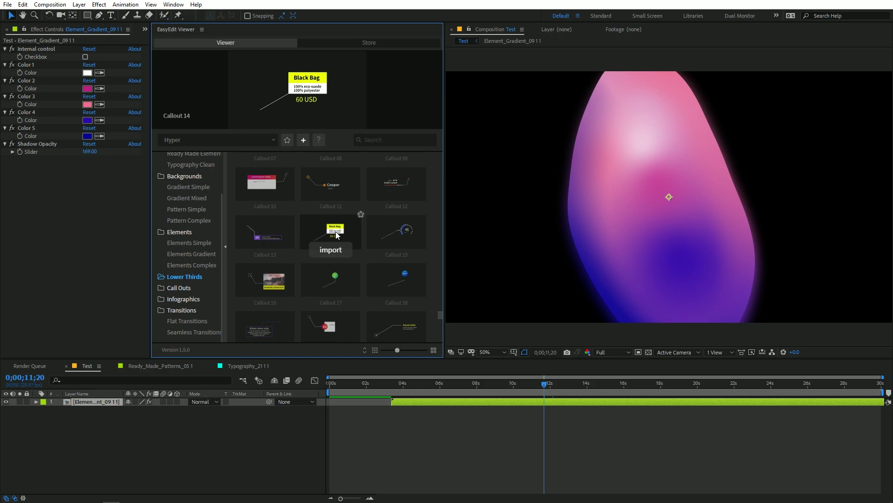
{"action": "mouse_move", "coordinate": [411, 280]}
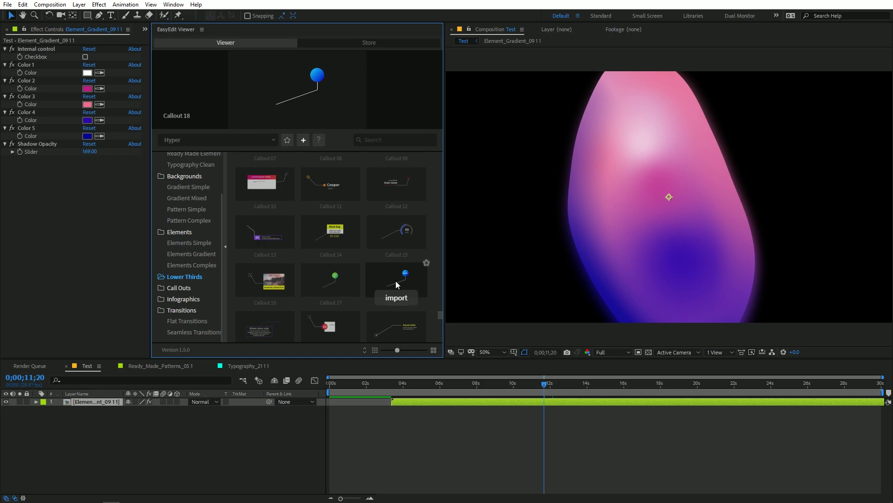
{"action": "scroll", "coordinate": [364, 274], "scroll_direction": "down", "scroll_amount": 3}
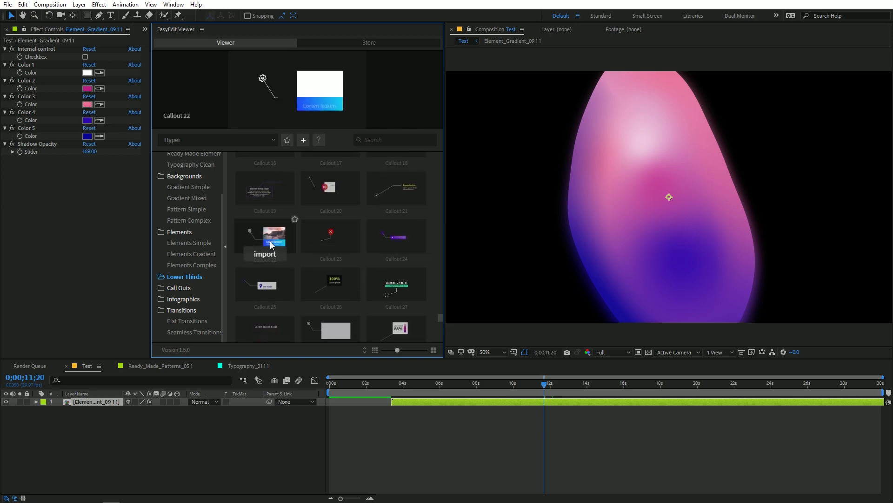
{"action": "scroll", "coordinate": [319, 241], "scroll_direction": "down", "scroll_amount": 5}
Import Infographics 20 into the Test composition with its layer starting near the 2-second mark, and delete the Element_Gradient_09 layer
{"action": "scroll", "coordinate": [322, 251], "scroll_direction": "down", "scroll_amount": 2}
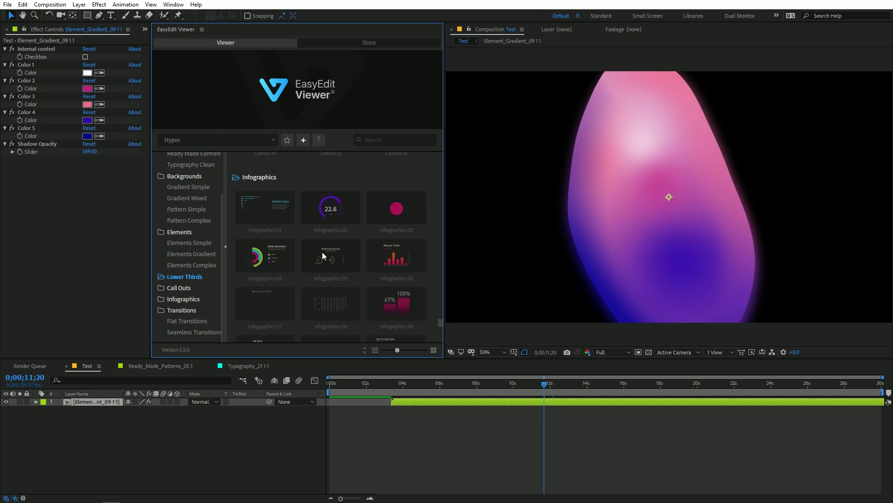
{"action": "scroll", "coordinate": [313, 271], "scroll_direction": "down", "scroll_amount": 4}
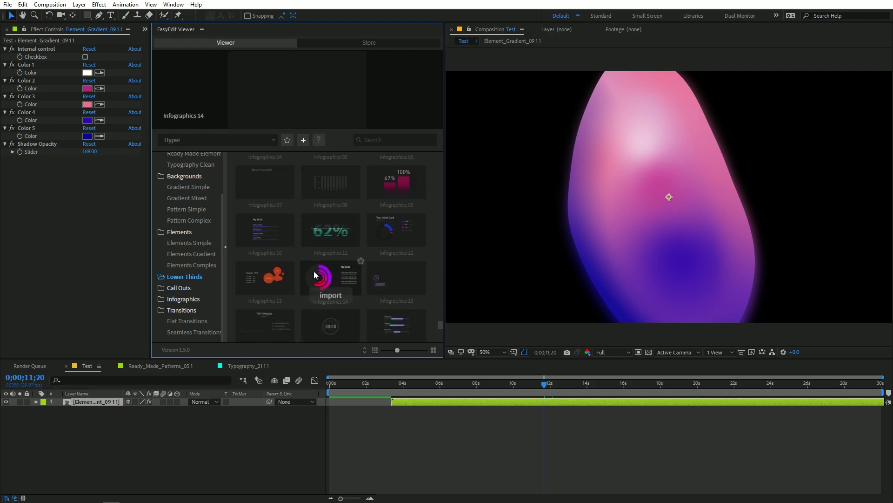
{"action": "left_click", "coordinate": [330, 300]}
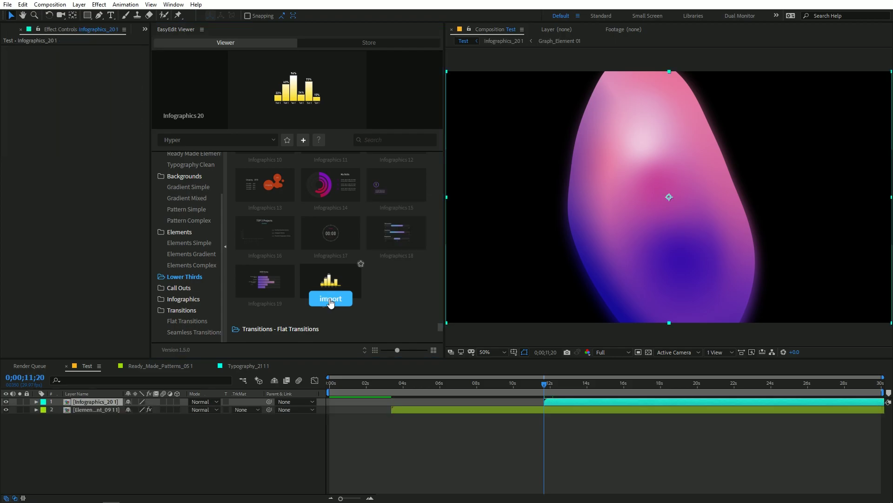
{"action": "left_click_drag", "start_coordinate": [395, 383], "coordinate": [439, 389]}
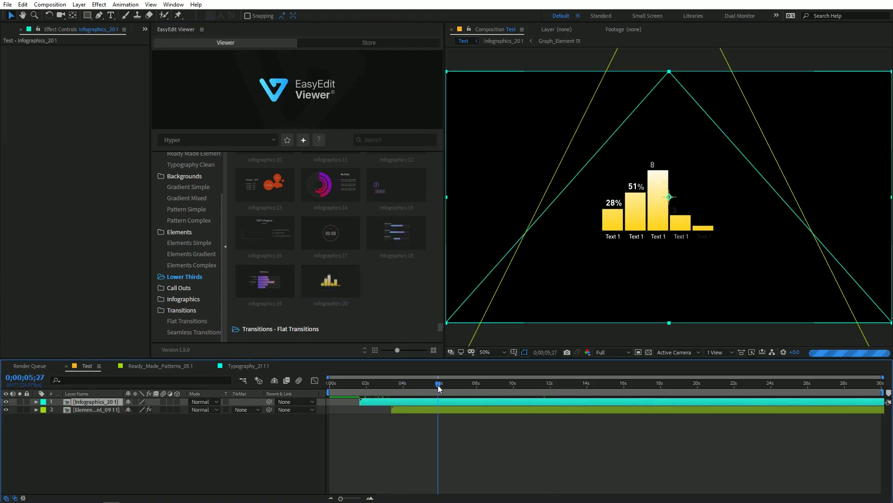
{"action": "left_click", "coordinate": [428, 409]}
{"action": "key", "text": "Delete"}
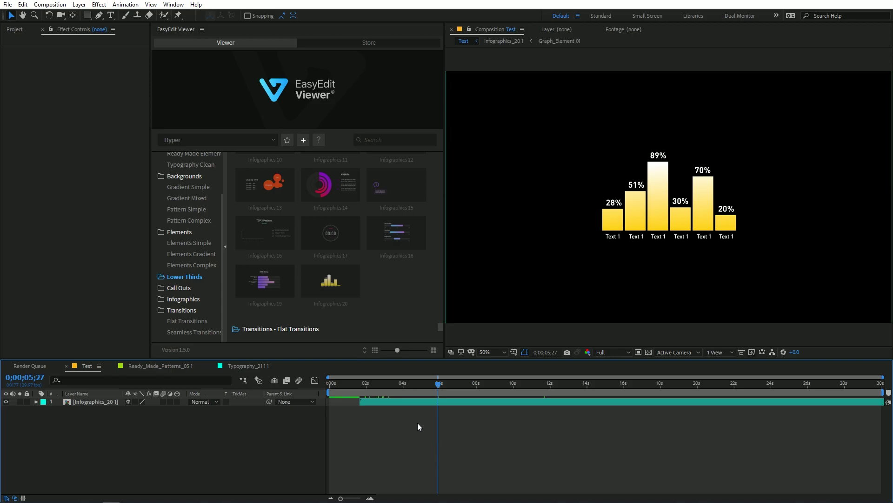
Open the Infographics_20 composition and inspect the editable Text 1 label under the last bar
{"action": "double_click", "coordinate": [415, 406]}
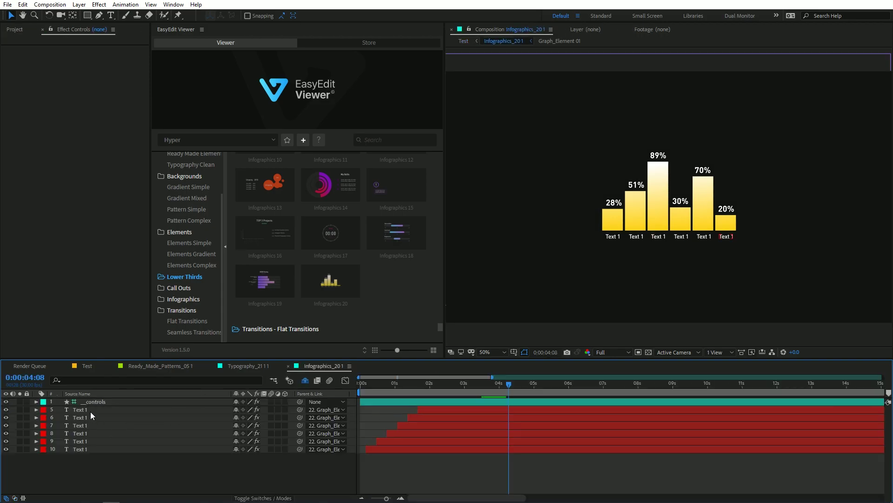
{"action": "double_click", "coordinate": [90, 409]}
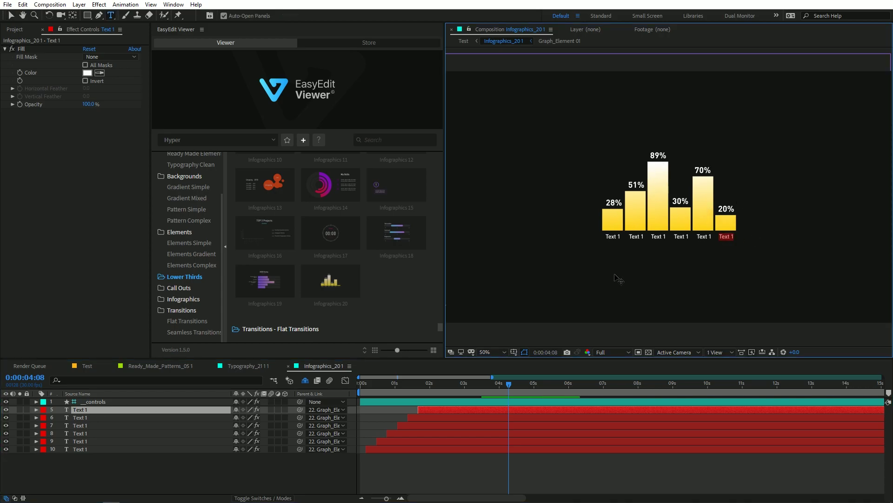
{"action": "left_click", "coordinate": [466, 478]}
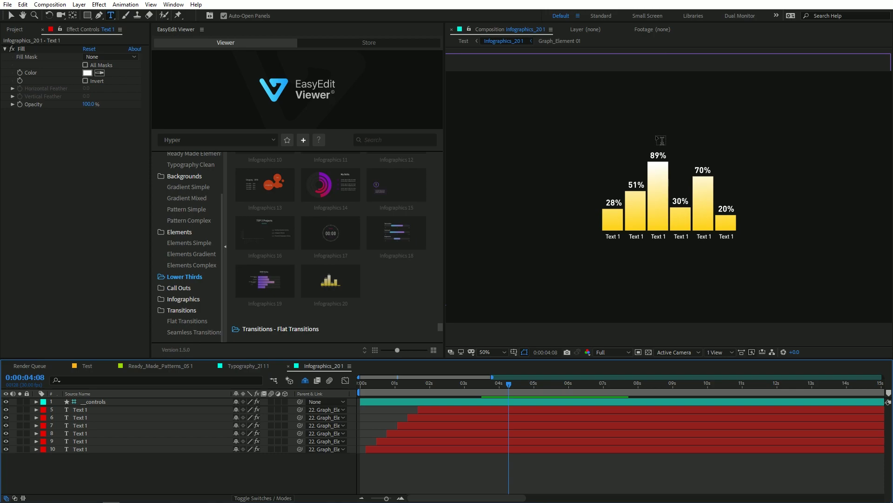
Set Bar_value_1 to 100 and Bar_value_4 to 68 on the __controls layer, and play back the graph animation
{"action": "left_click", "coordinate": [401, 401]}
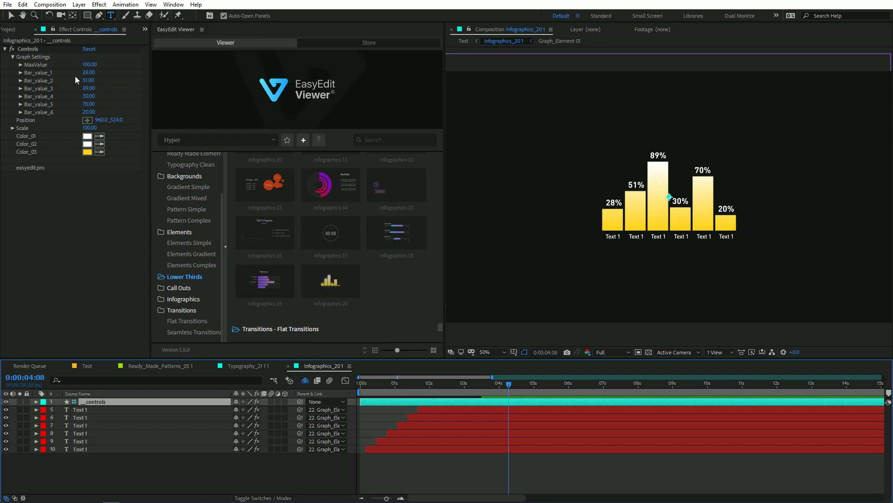
{"action": "left_click_drag", "start_coordinate": [88, 76], "coordinate": [127, 70]}
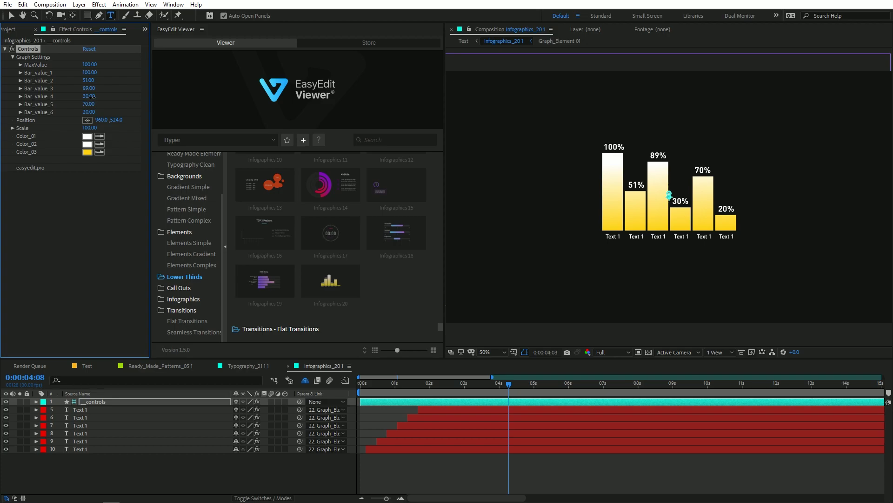
{"action": "left_click_drag", "start_coordinate": [92, 96], "coordinate": [113, 95]}
{"action": "key", "text": "space"}
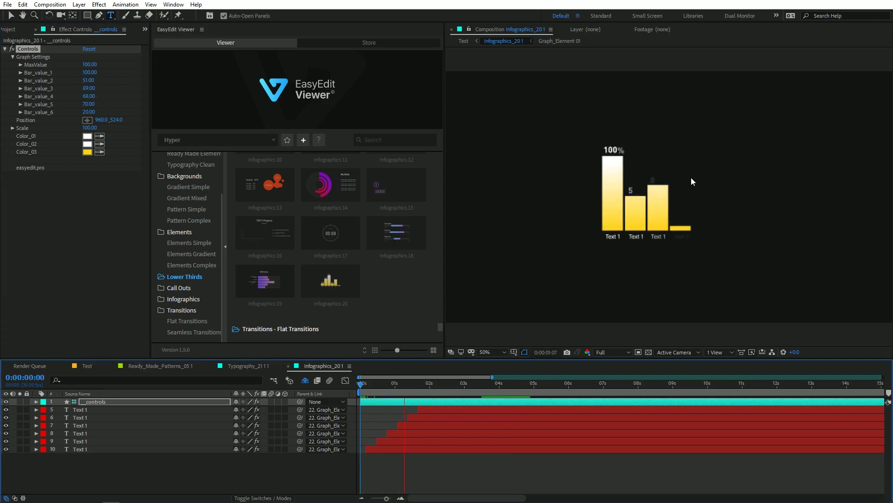
{"action": "key", "text": "space"}
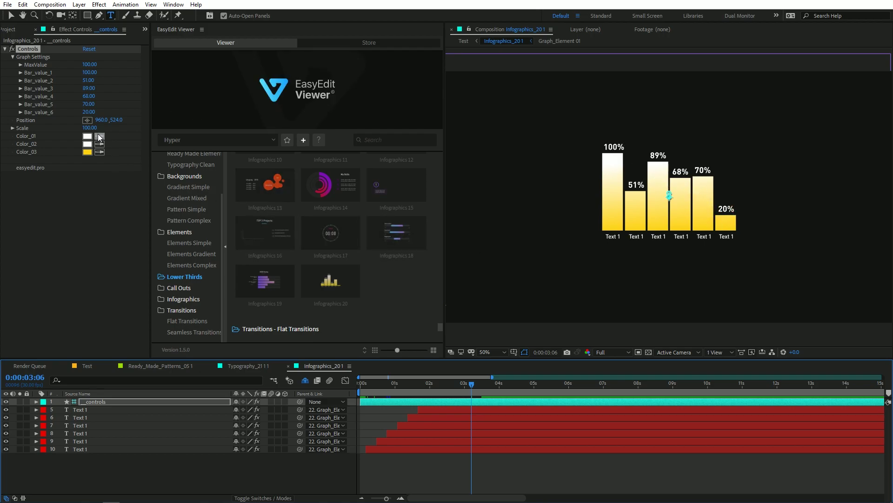
Set Bar_value_5 to 30 on the __controls layer and play back the graph
{"action": "mouse_move", "coordinate": [98, 104]}
{"action": "left_mouse_down"}
{"action": "mouse_move", "coordinate": [112, 104]}
{"action": "mouse_move", "coordinate": [80, 104]}
{"action": "left_mouse_up"}
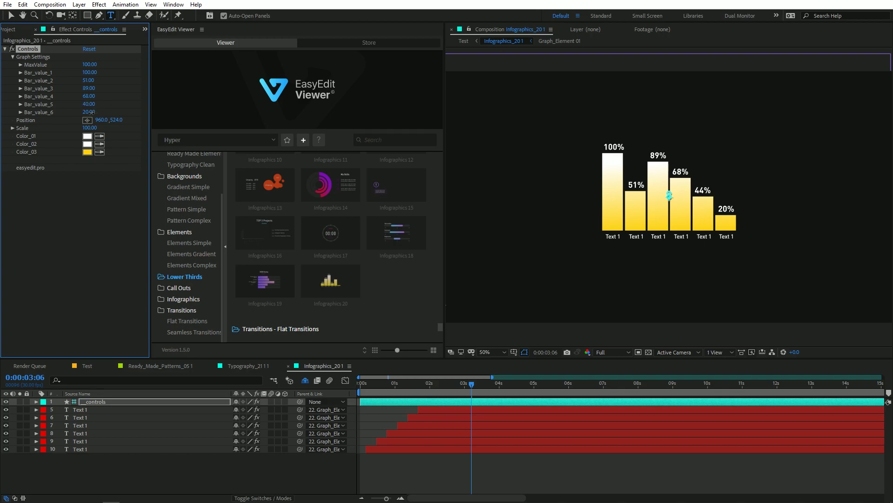
{"action": "left_click", "coordinate": [423, 398]}
{"action": "key", "text": "space"}
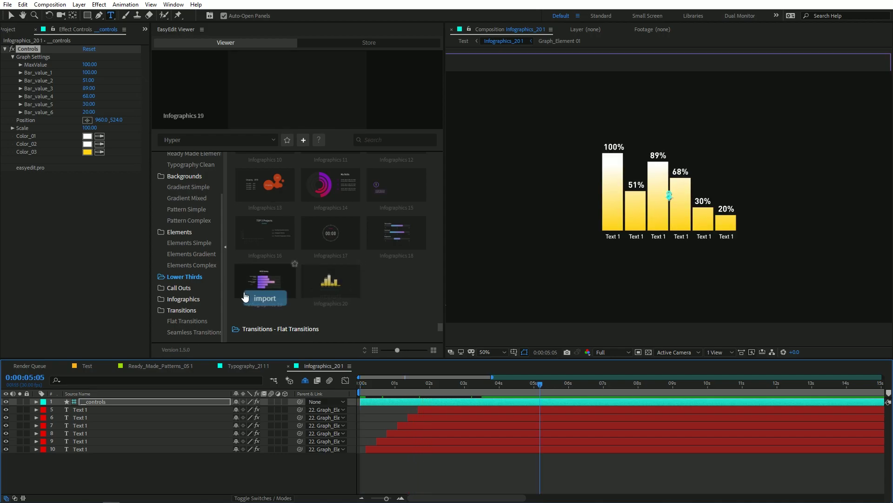
Browse the Flat Transitions and Seamless Transitions collections and preview several of their templates
{"action": "left_click", "coordinate": [182, 310]}
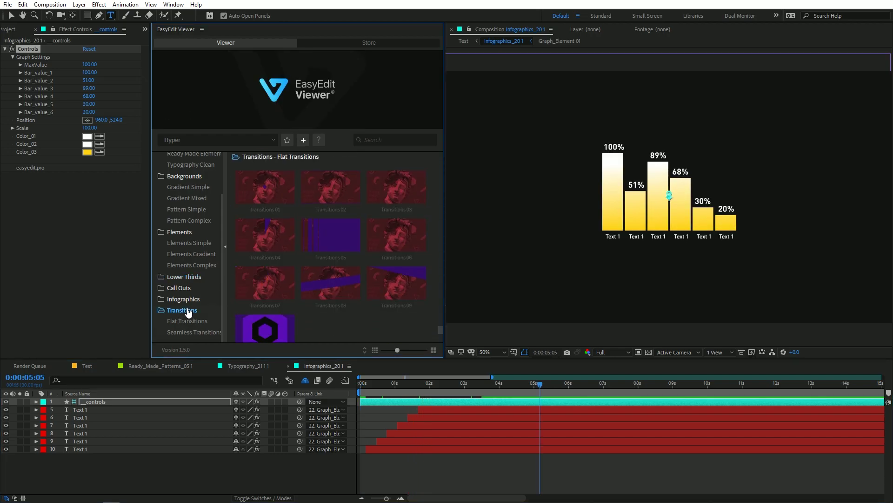
{"action": "left_click", "coordinate": [277, 182]}
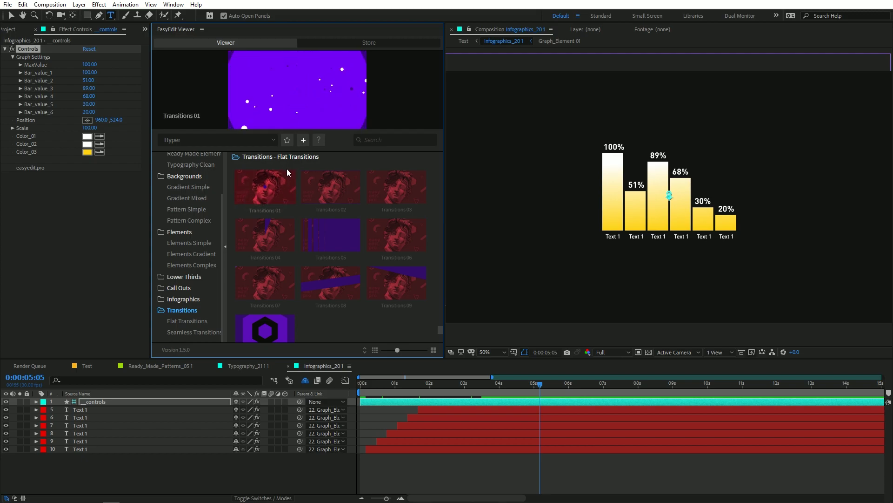
{"action": "left_click", "coordinate": [364, 174]}
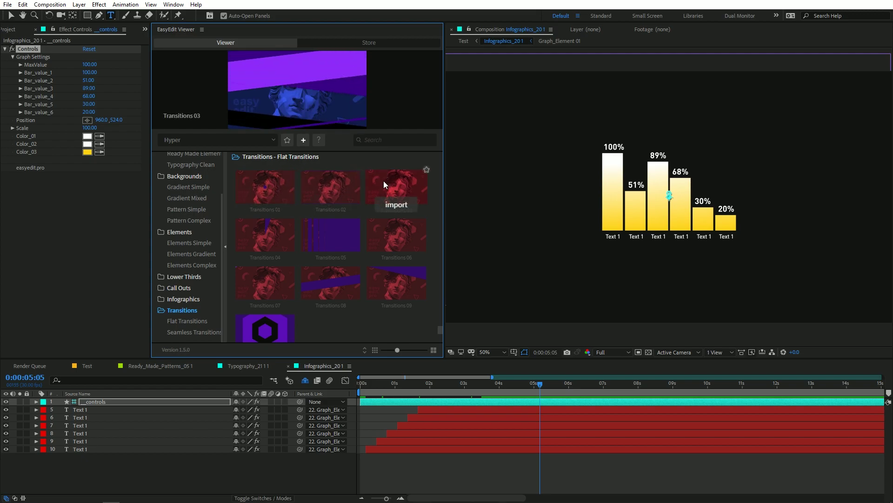
{"action": "left_click", "coordinate": [194, 331]}
{"action": "left_click", "coordinate": [391, 294]}
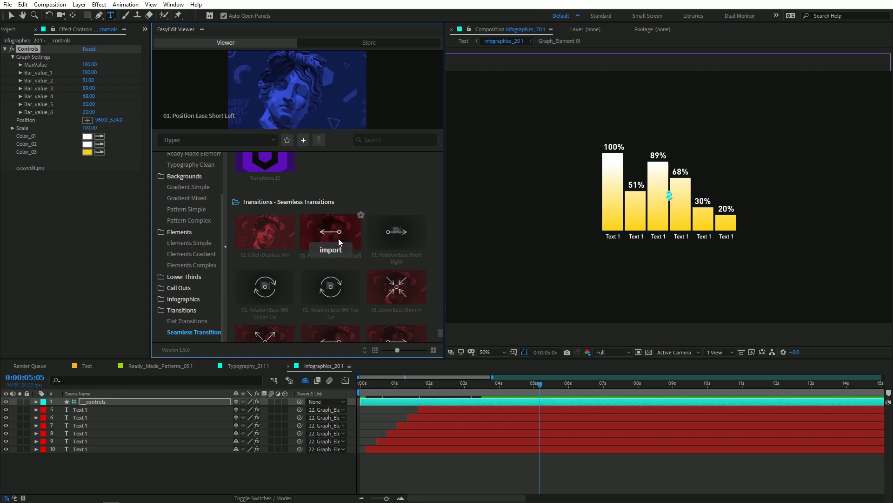
Add the Element Complex 17, Element Complex 08 and Pattern 32 templates to the favorites
{"action": "scroll", "coordinate": [335, 317], "scroll_direction": "up", "scroll_amount": 3}
{"action": "scroll", "coordinate": [333, 316], "scroll_direction": "down", "scroll_amount": 10}
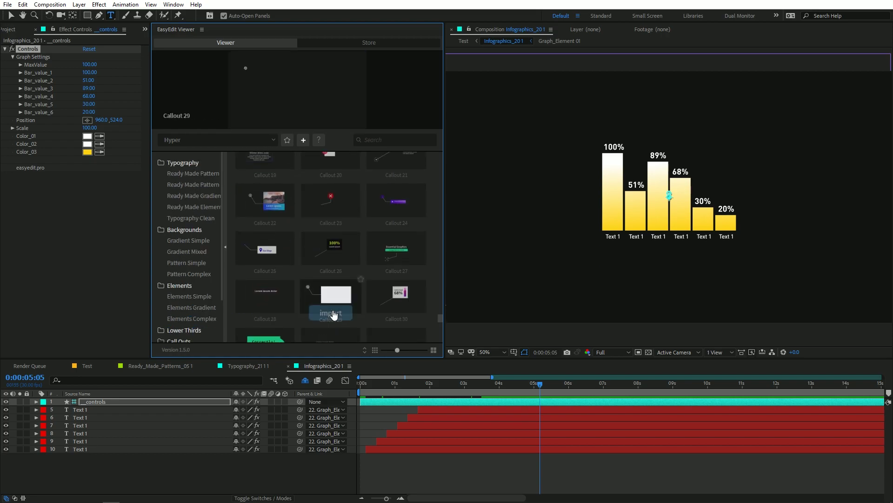
{"action": "scroll", "coordinate": [335, 305], "scroll_direction": "up", "scroll_amount": 10}
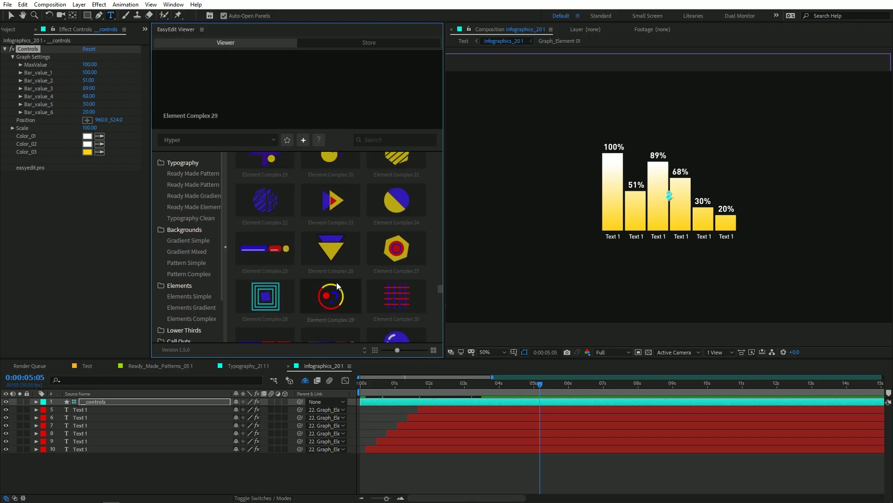
{"action": "mouse_move", "coordinate": [338, 286]}
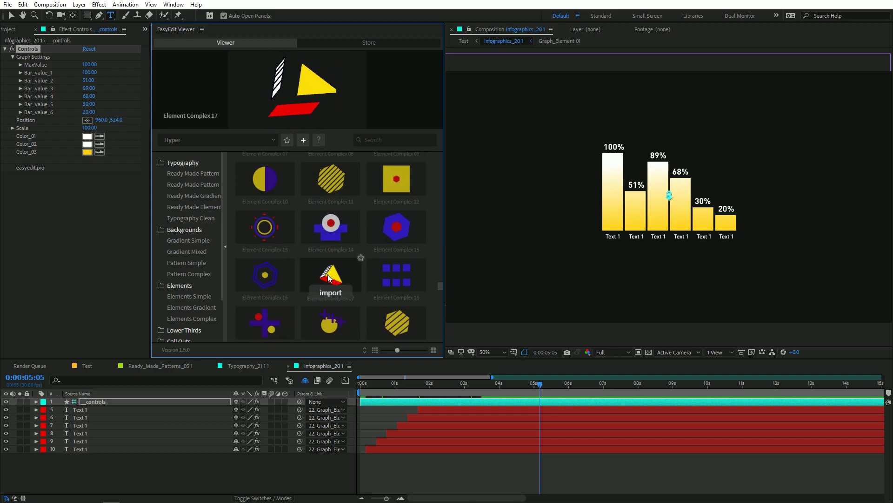
{"action": "left_click", "coordinate": [361, 260]}
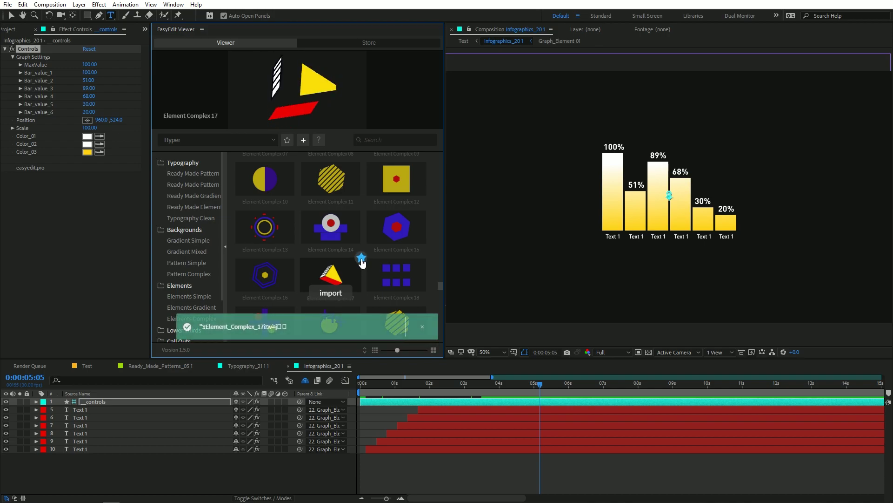
{"action": "scroll", "coordinate": [356, 261], "scroll_direction": "up", "scroll_amount": 3}
{"action": "left_click", "coordinate": [361, 253]}
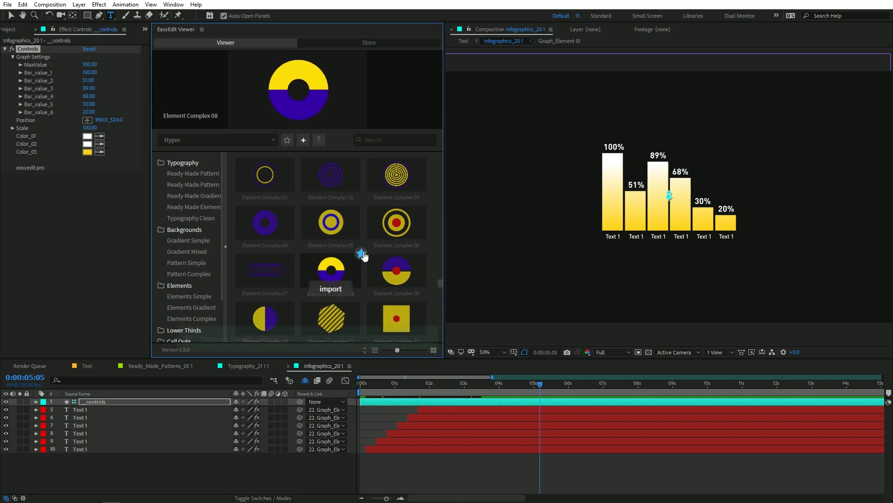
{"action": "scroll", "coordinate": [354, 253], "scroll_direction": "up", "scroll_amount": 5}
{"action": "scroll", "coordinate": [352, 253], "scroll_direction": "up", "scroll_amount": 5}
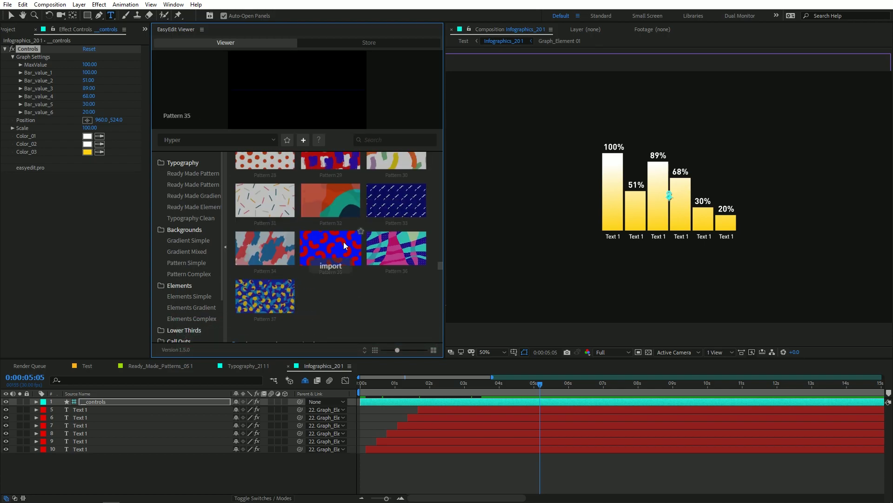
{"action": "left_click", "coordinate": [359, 184]}
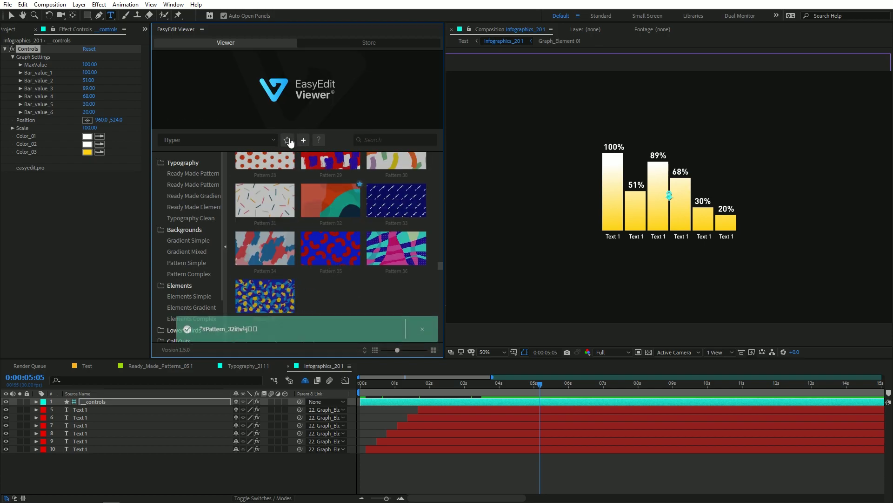
Show only the favorite templates and remove Element Complex 08 from the favorites
{"action": "left_click", "coordinate": [287, 141]}
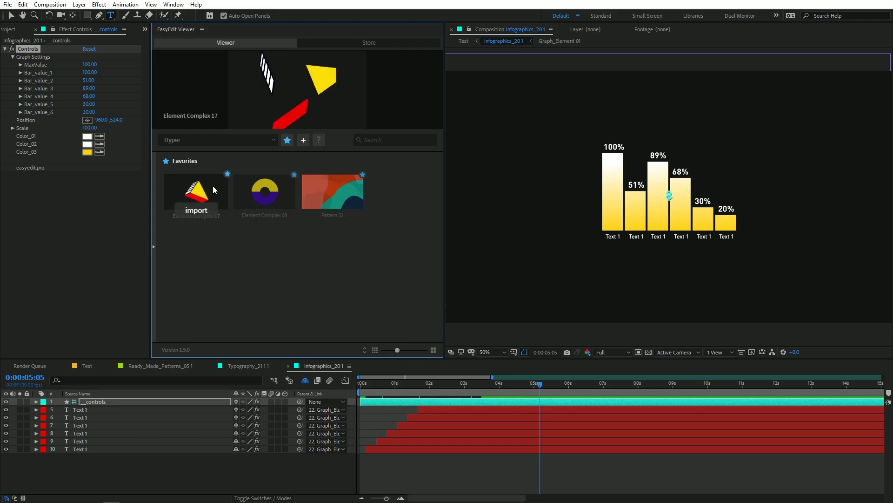
{"action": "left_click", "coordinate": [343, 210]}
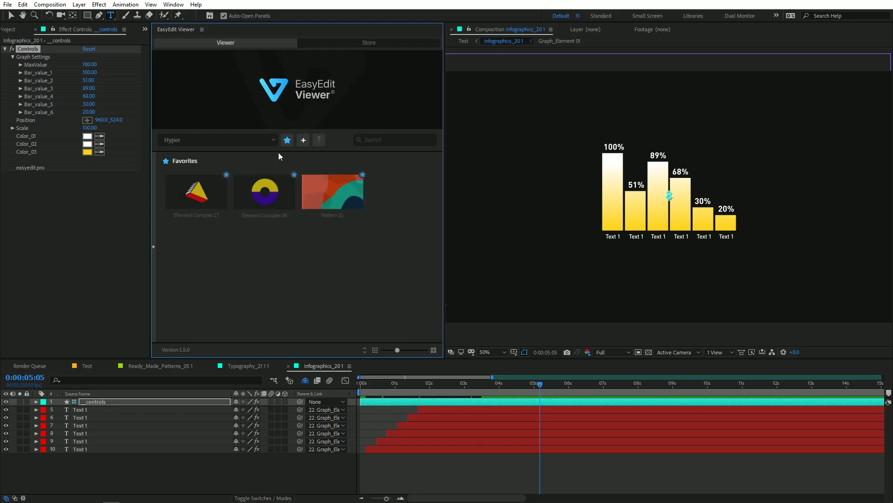
{"action": "left_click", "coordinate": [296, 175]}
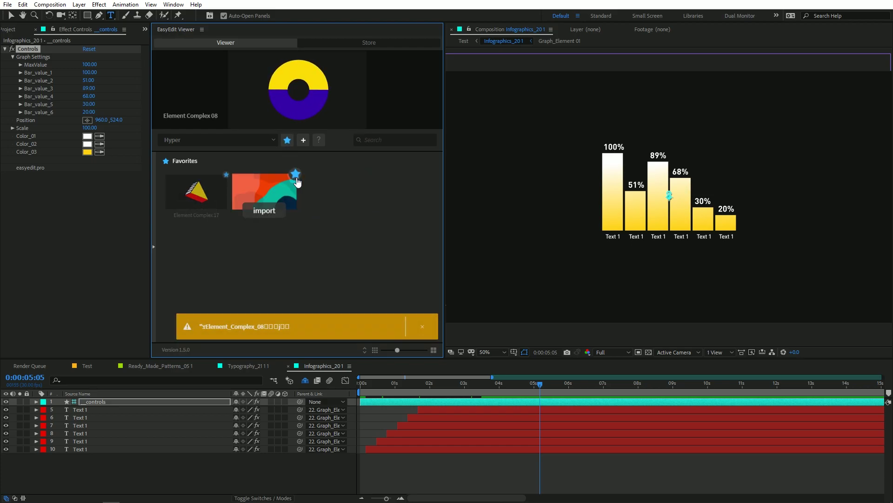
Remove Pattern 32 and Element Complex 17 from the favorites and show all templates again
{"action": "left_click", "coordinate": [296, 175]}
{"action": "left_click", "coordinate": [228, 175]}
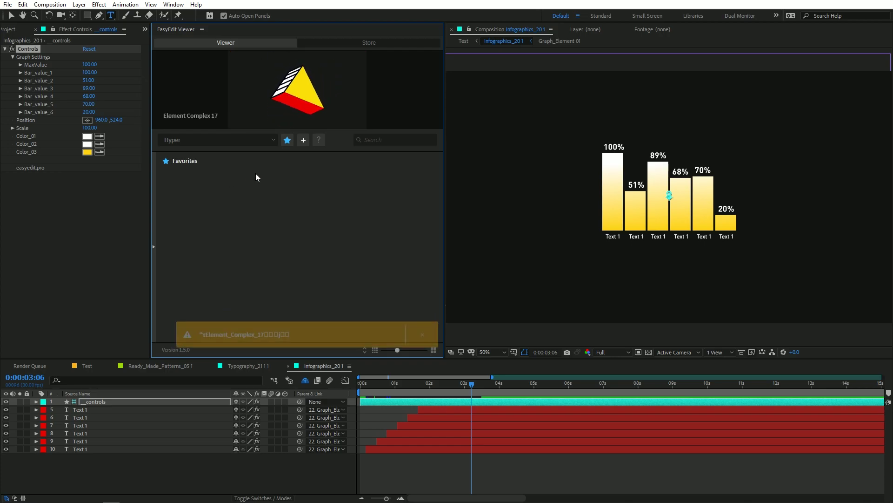
{"action": "left_click", "coordinate": [287, 139]}
Search the Hyper pack's templates for "lower"
{"action": "left_click", "coordinate": [379, 141]}
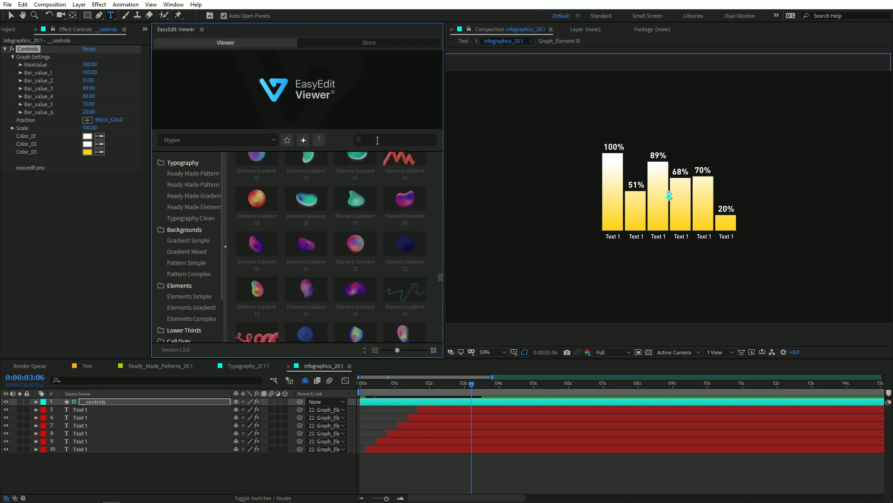
{"action": "type", "text": "lower"}
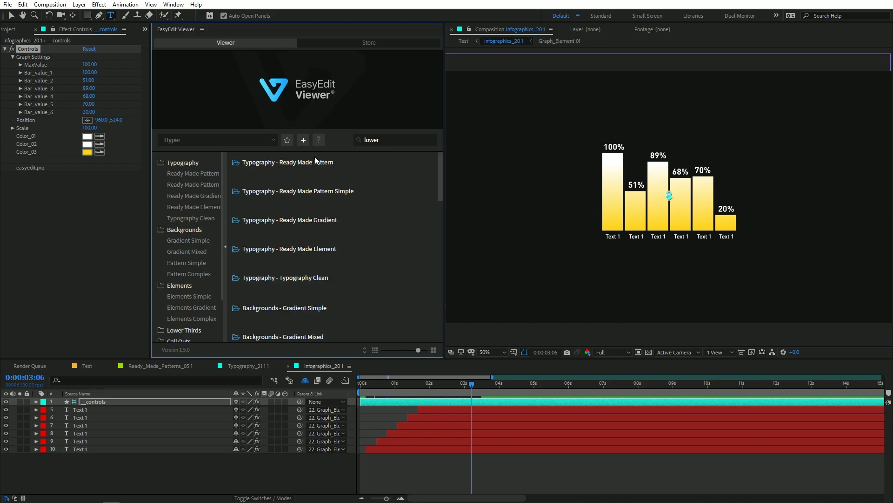
Browse the Ready For Viewer packs in the Store down to Big Pack Call-Outs and look through the Help answers
{"action": "left_click", "coordinate": [358, 45]}
{"action": "scroll", "coordinate": [386, 214], "scroll_direction": "up", "scroll_amount": 4}
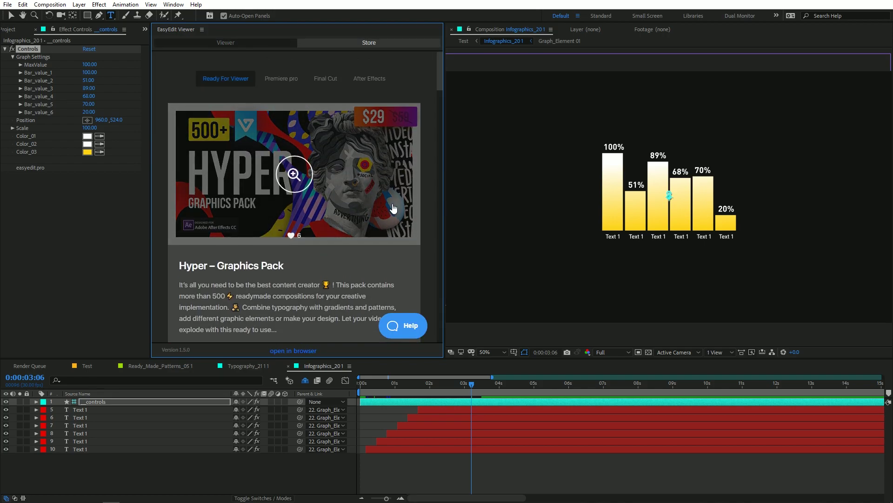
{"action": "scroll", "coordinate": [351, 199], "scroll_direction": "down", "scroll_amount": 10}
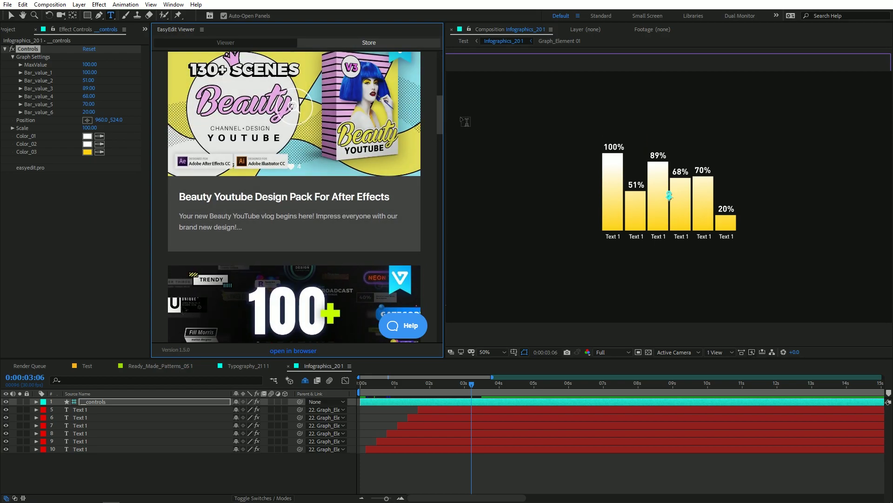
{"action": "left_click_drag", "start_coordinate": [439, 118], "coordinate": [448, 328]}
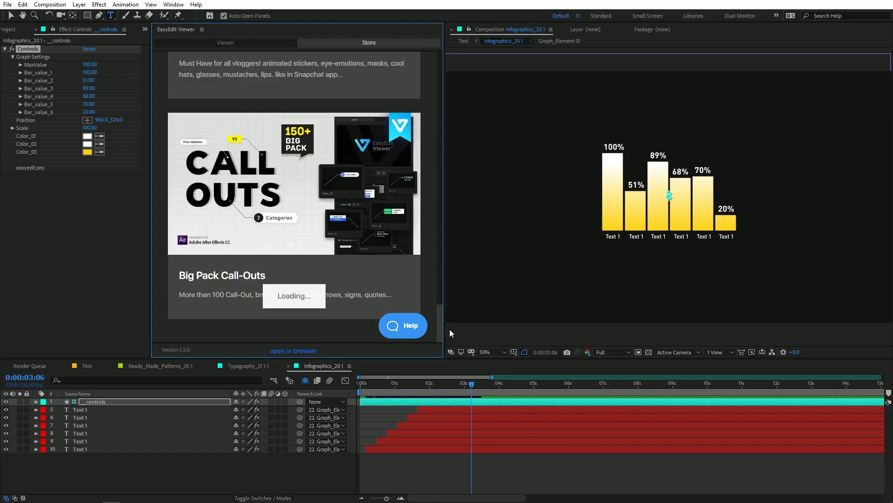
{"action": "left_click", "coordinate": [399, 327]}
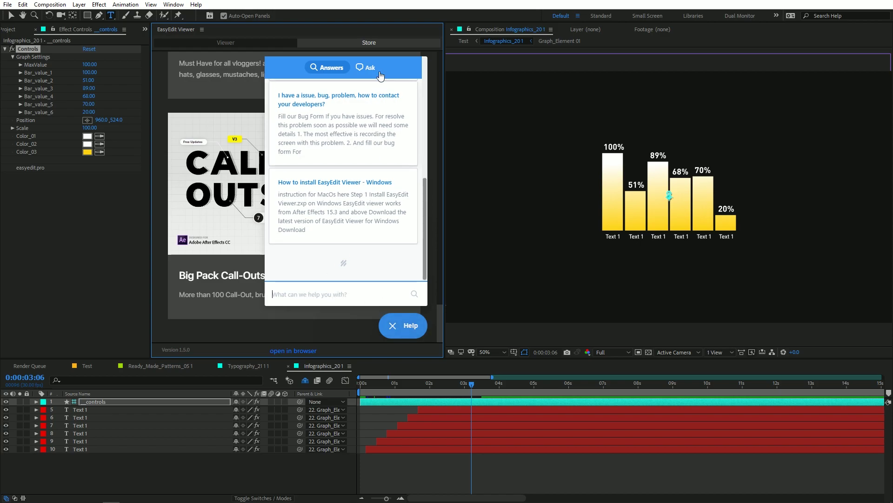
{"action": "left_click", "coordinate": [391, 327]}
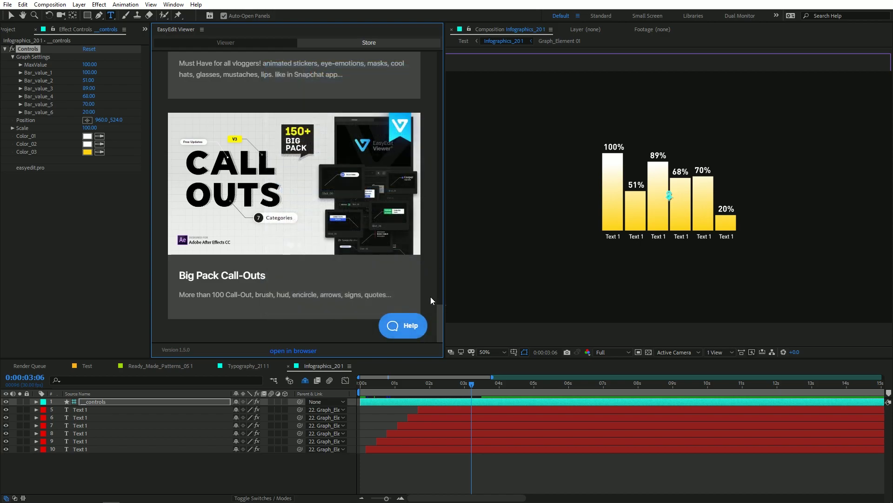
View the Store's Premiere pro and After Effects categories and return to Ready For Viewer
{"action": "left_click_drag", "start_coordinate": [439, 309], "coordinate": [441, 61]}
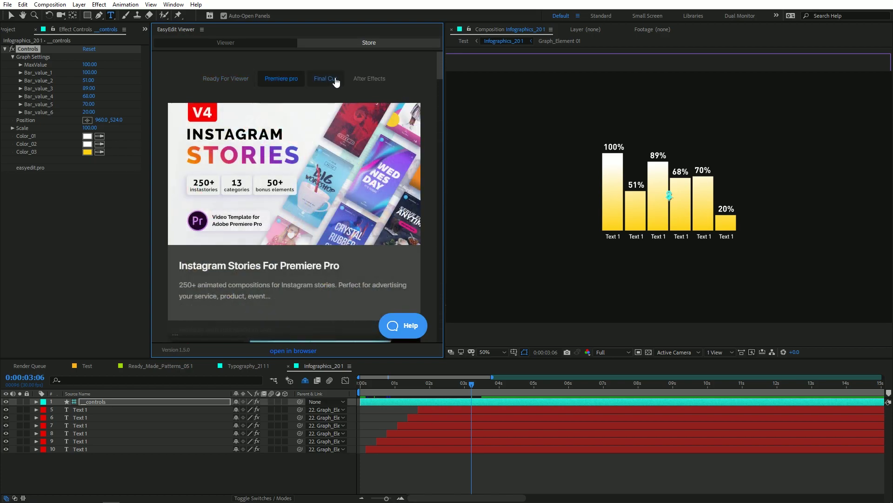
{"action": "left_click", "coordinate": [358, 80]}
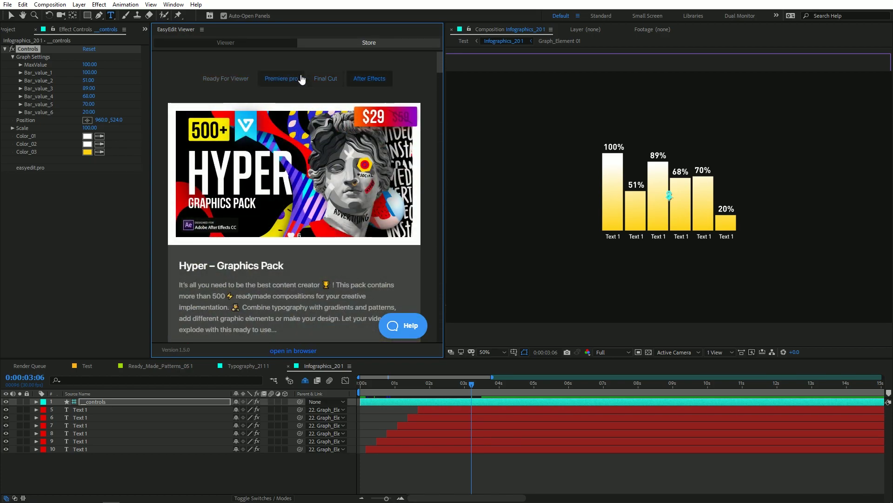
{"action": "left_click", "coordinate": [302, 79]}
{"action": "left_click", "coordinate": [226, 80]}
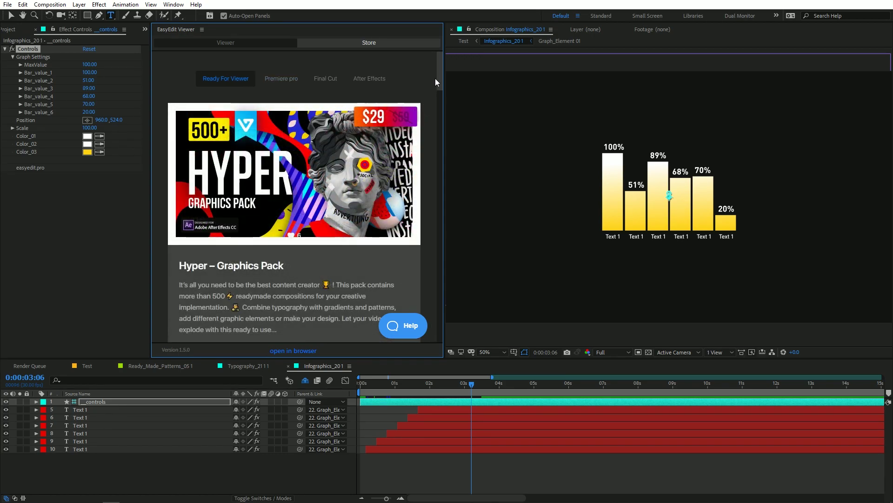
Return to the Viewer and open the list of installed packs
{"action": "left_click", "coordinate": [251, 43]}
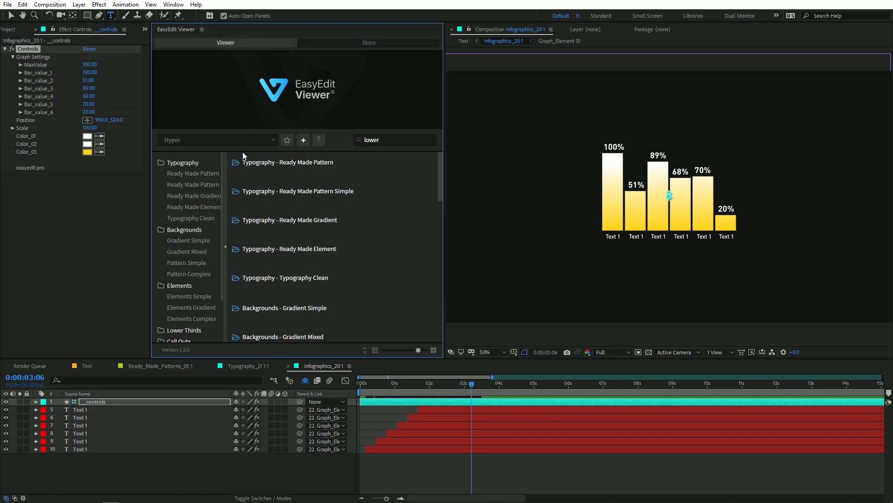
{"action": "left_click", "coordinate": [231, 147]}
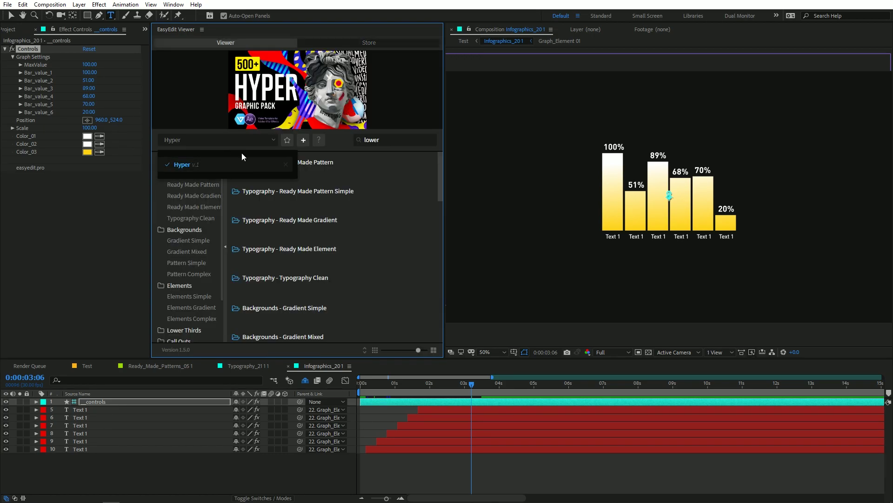